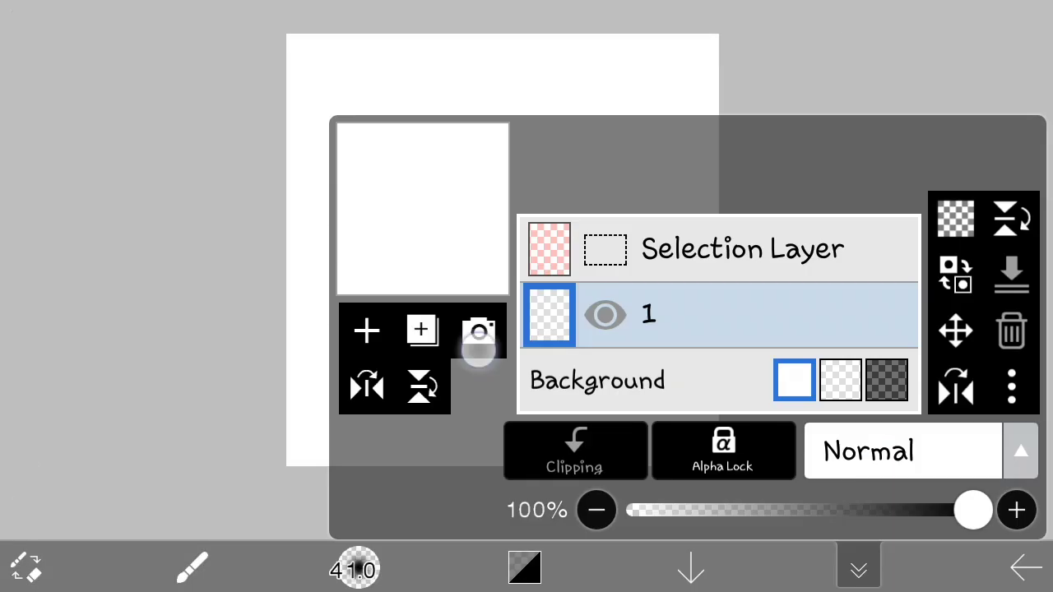
# Import the girl photo onto the canvas and scale it up to fill the frame.
pyautogui.click(479, 345)
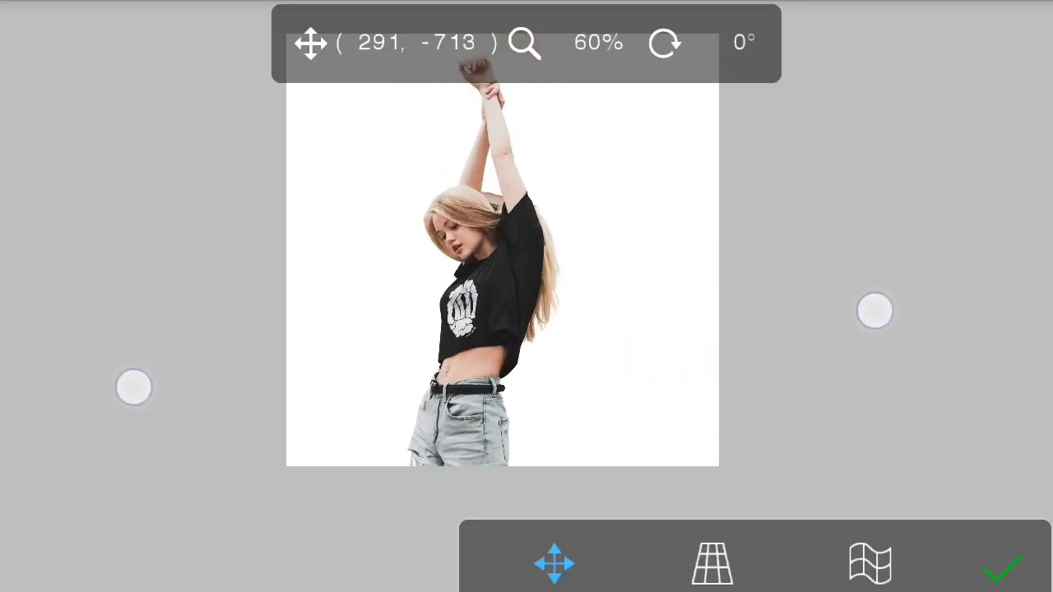
pyautogui.moveTo(134, 386); pyautogui.dragTo(161, 371)
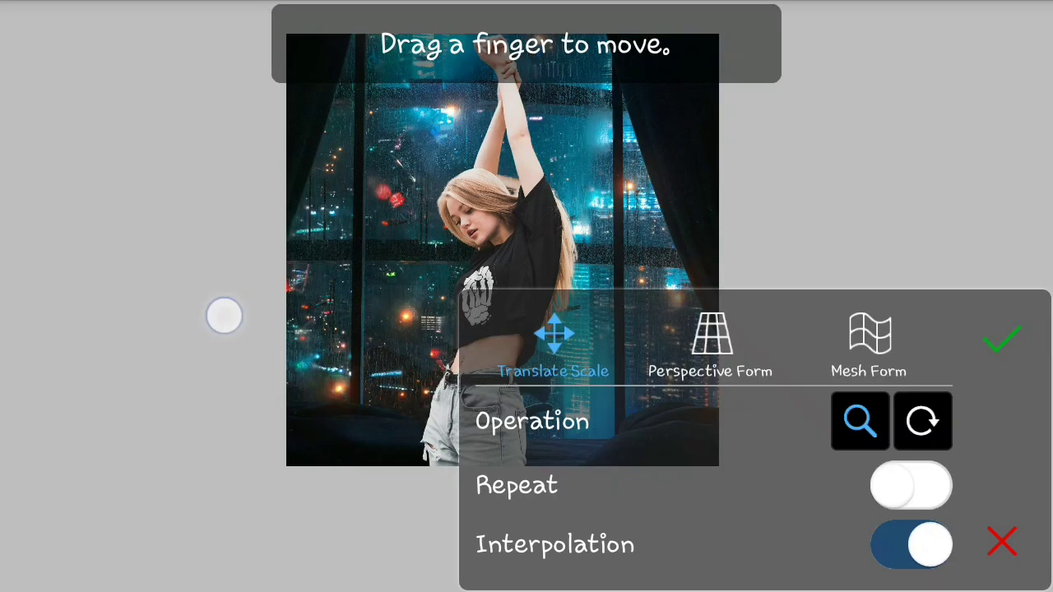
pyautogui.moveTo(223, 313)
pyautogui.mouseDown()
pyautogui.moveTo(204, 333)
pyautogui.moveTo(218, 362)
pyautogui.moveTo(217, 394)
pyautogui.moveTo(180, 433)
pyautogui.moveTo(216, 400)
pyautogui.mouseUp()
pyautogui.click(1002, 567)
# Move and resize the girl layer so she stands inside the window.
pyautogui.click(776, 184)
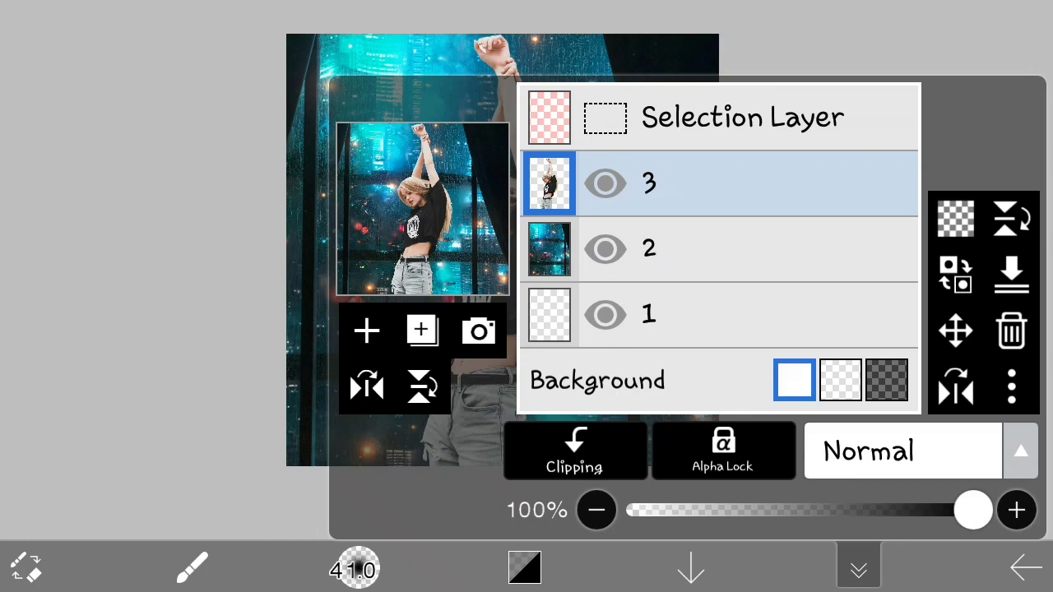
pyautogui.click(958, 329)
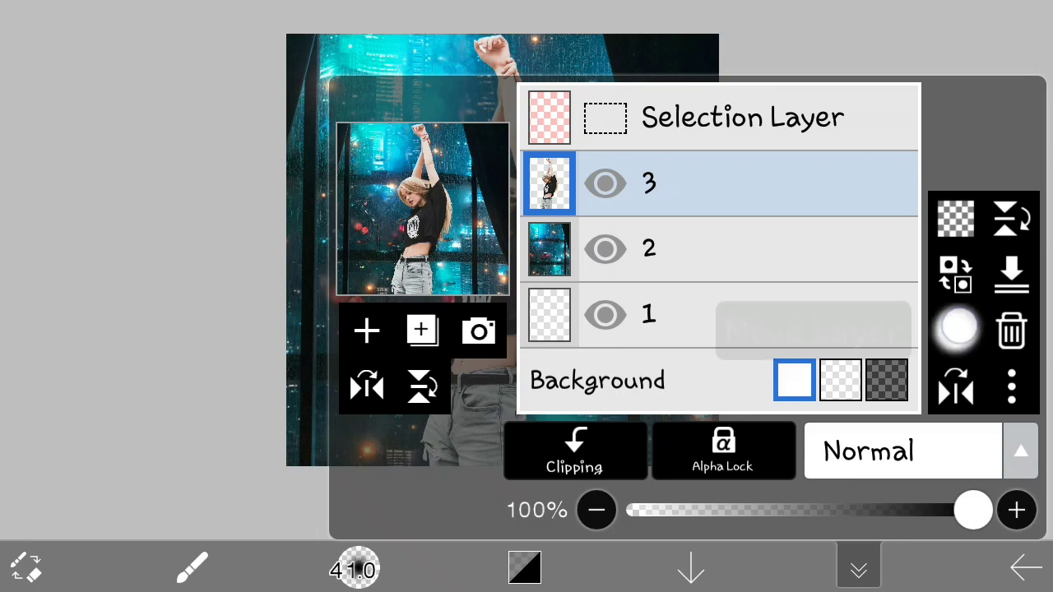
pyautogui.moveTo(493, 271); pyautogui.dragTo(485, 238)
pyautogui.click(1001, 568)
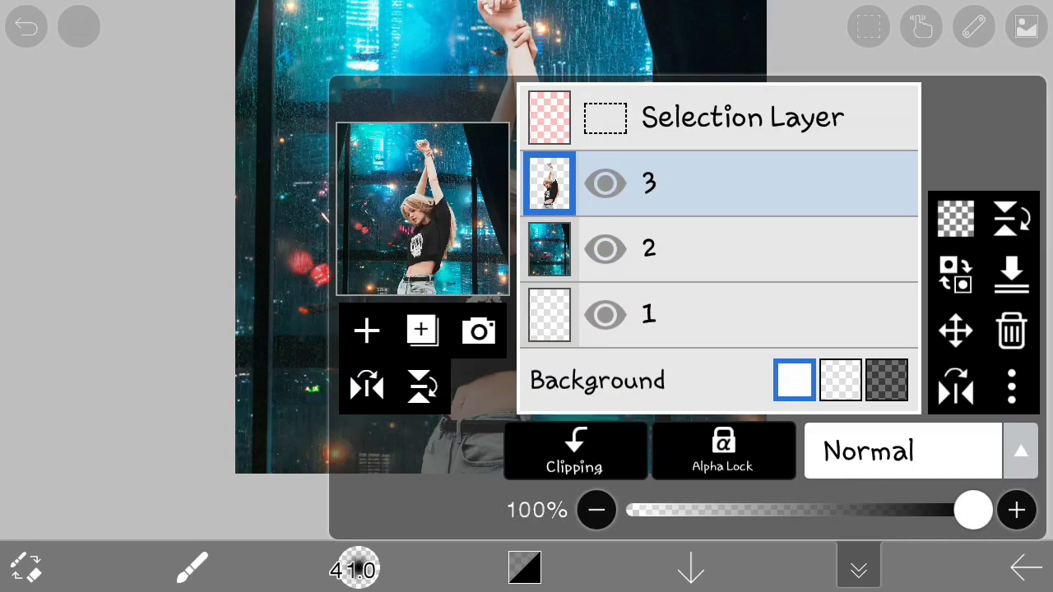
pyautogui.click(421, 330)
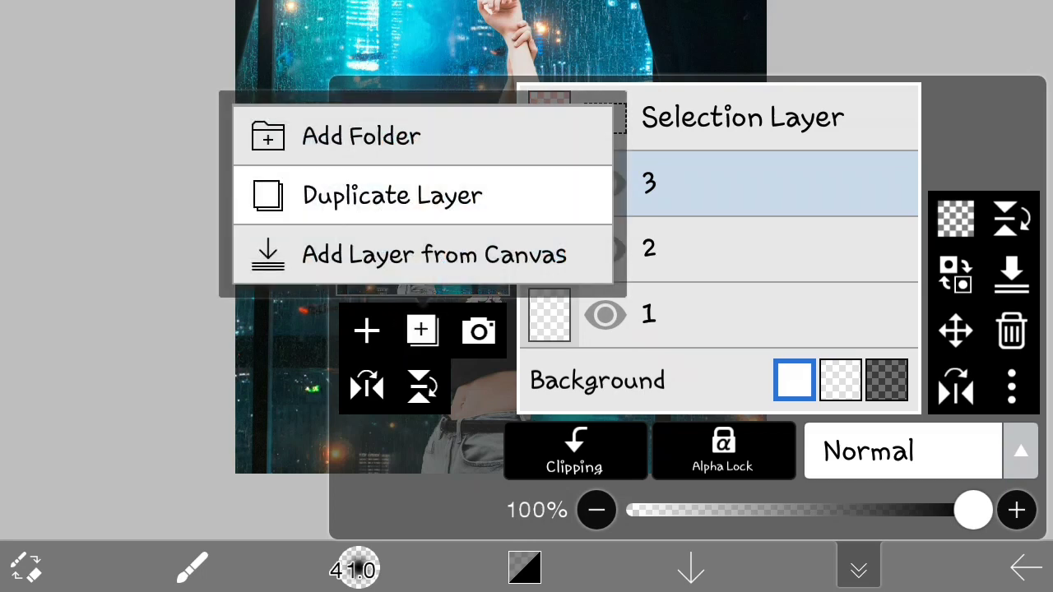
# Duplicate the girl layer, send the copy to the bottom, and delete the empty layer.
pyautogui.click(392, 195)
pyautogui.moveTo(605, 118); pyautogui.dragTo(605, 315)
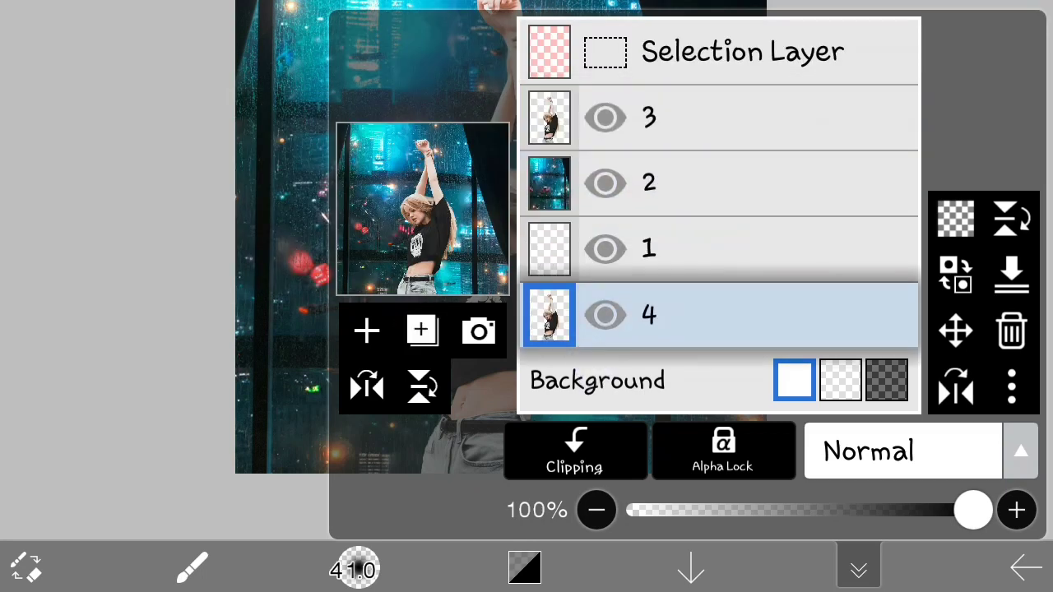
pyautogui.click(740, 249)
pyautogui.click(1011, 330)
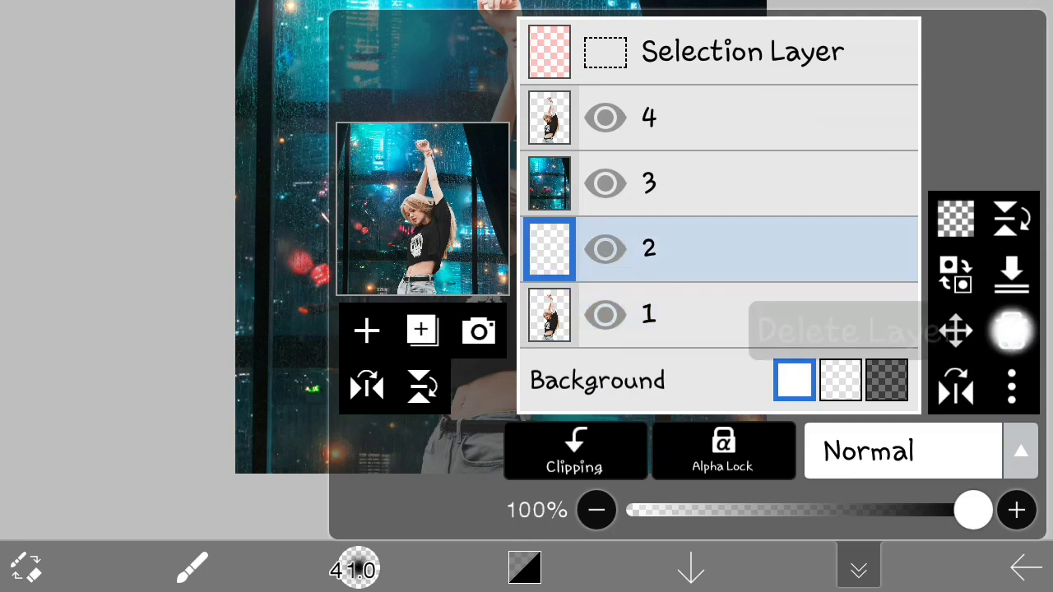
pyautogui.click(740, 183)
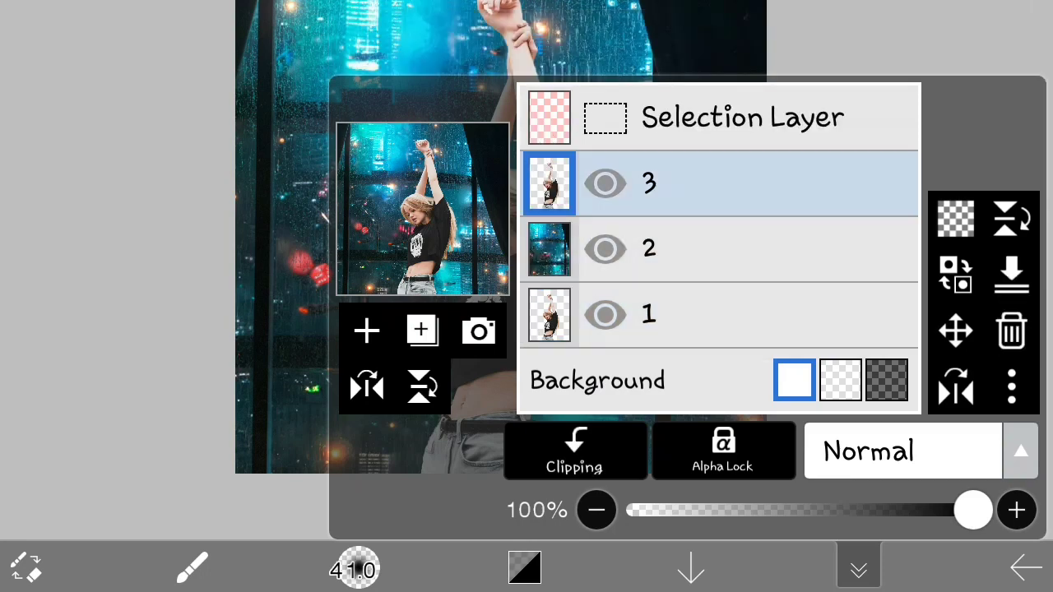
# Darken the top girl copy with Brightness & Contrast and lightness -19%, then try Color Balance.
pyautogui.click(858, 567)
pyautogui.click(191, 568)
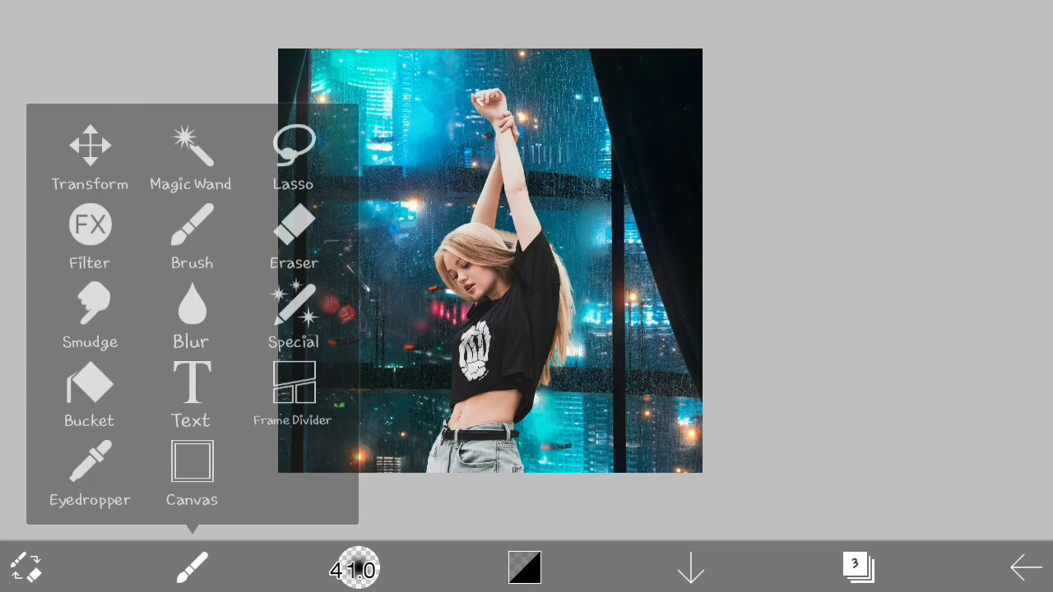
pyautogui.click(72, 230)
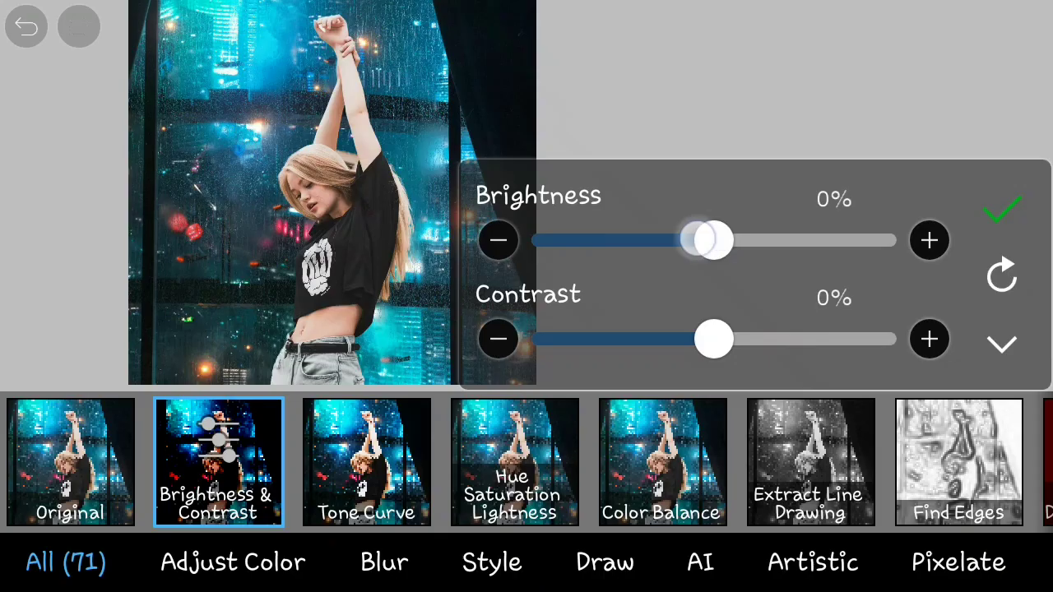
pyautogui.moveTo(708, 241); pyautogui.dragTo(555, 240)
pyautogui.click(514, 460)
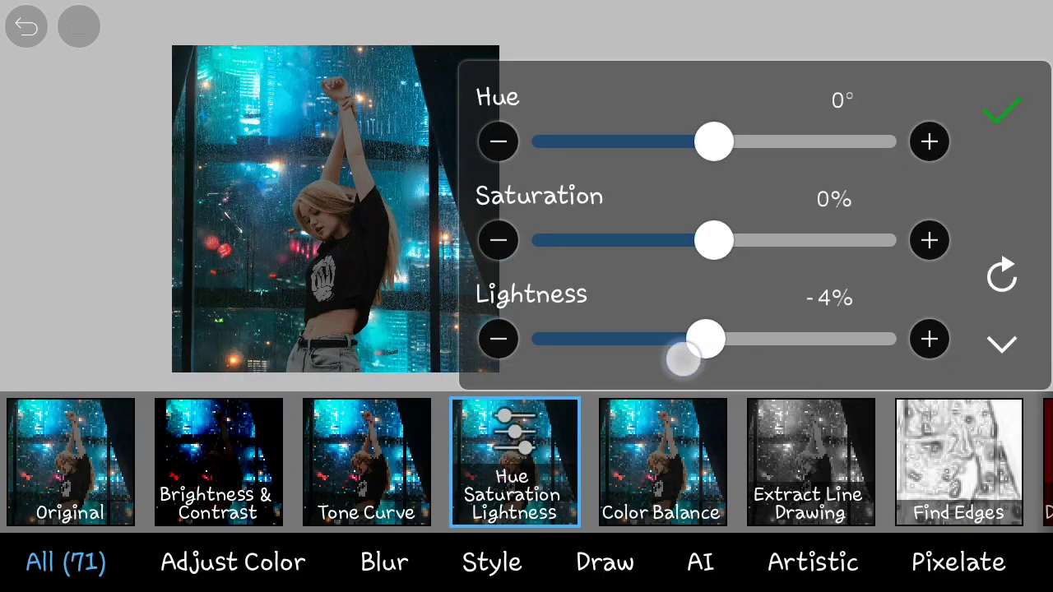
pyautogui.moveTo(705, 345); pyautogui.dragTo(682, 359)
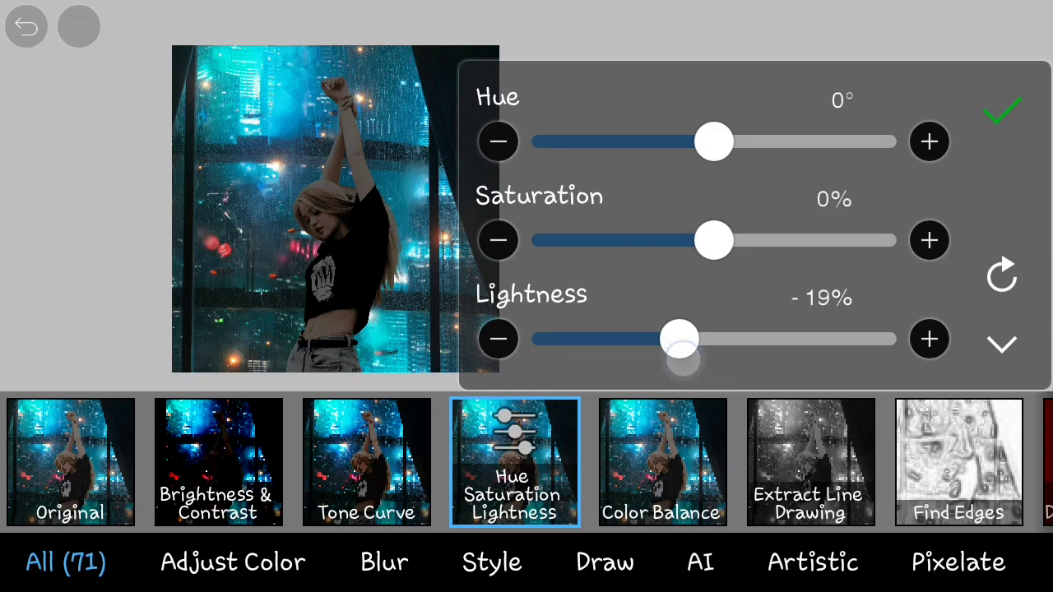
pyautogui.click(218, 460)
pyautogui.click(662, 461)
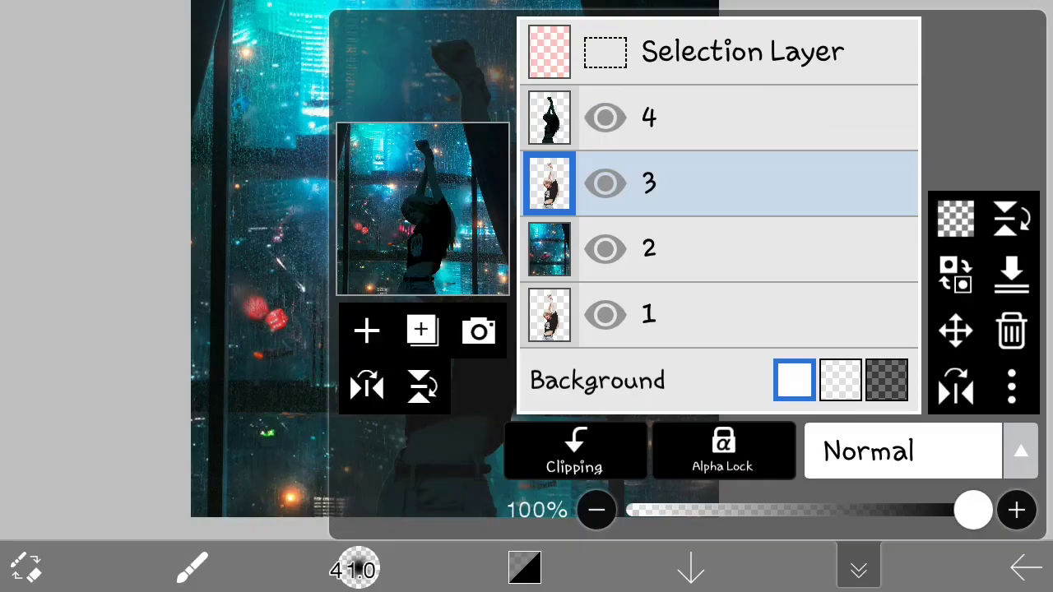
# Hide silhouette layer 4 and give the girl layer beneath a cool cyan colour-balance tint.
pyautogui.click(606, 118)
pyautogui.click(860, 567)
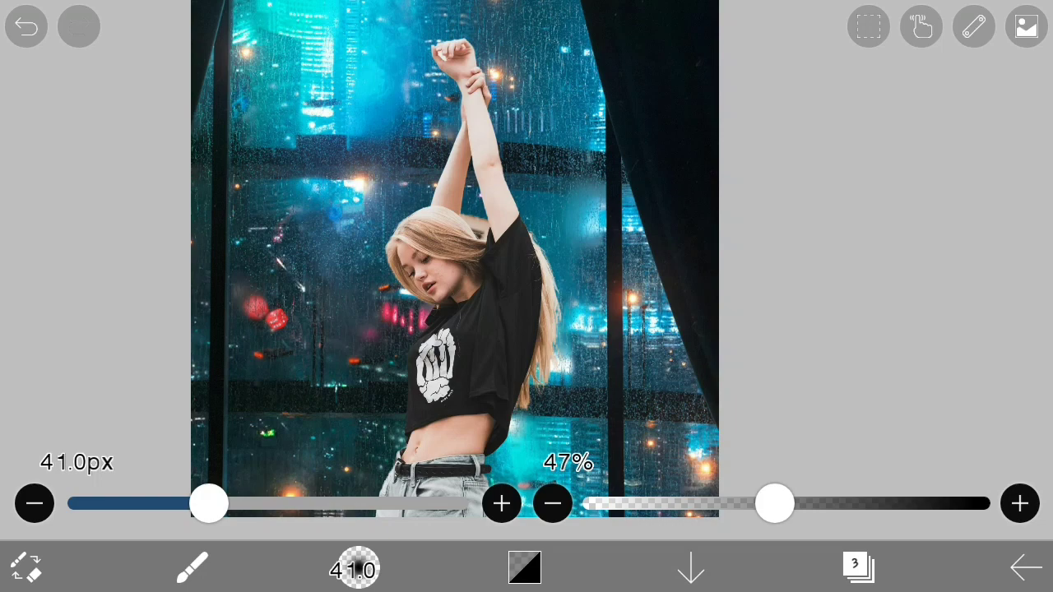
pyautogui.click(192, 567)
pyautogui.click(113, 244)
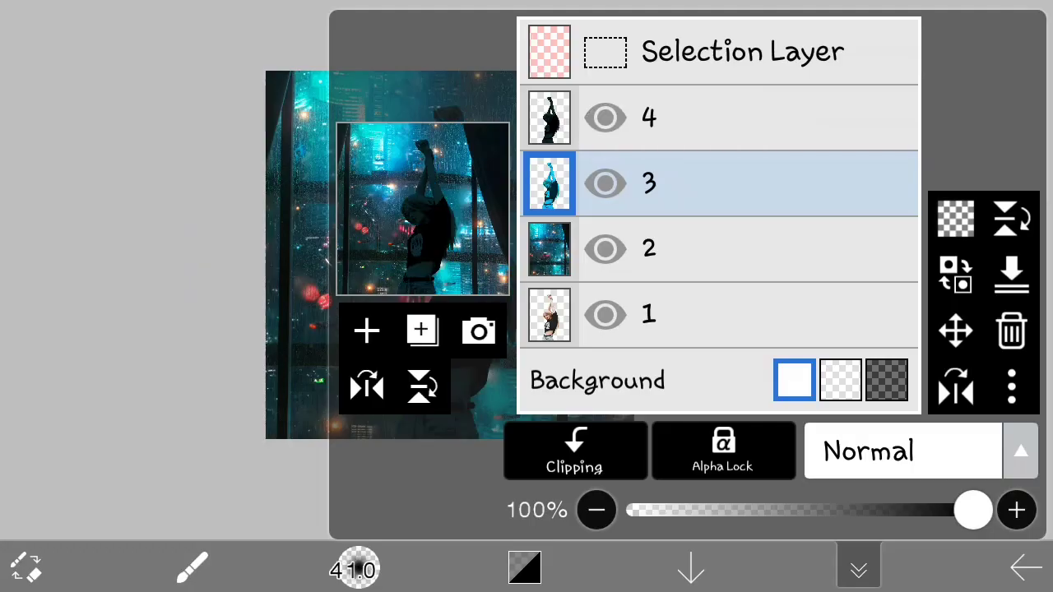
pyautogui.click(858, 568)
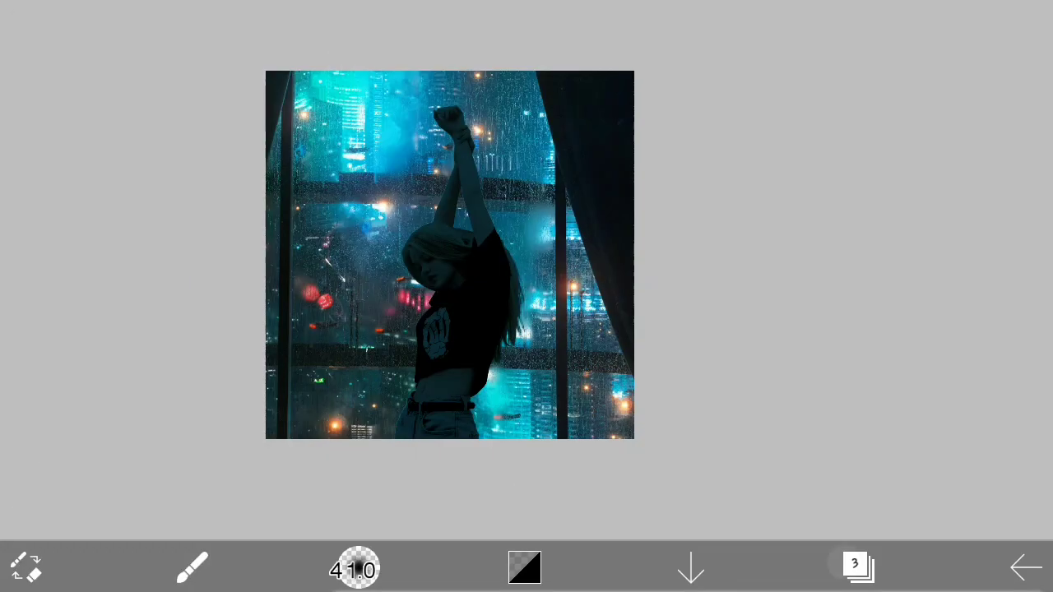
# Add a layer clipped to the silhouette and paint three cyan bands across the raised arm.
pyautogui.click(858, 568)
pyautogui.click(741, 118)
pyautogui.click(367, 331)
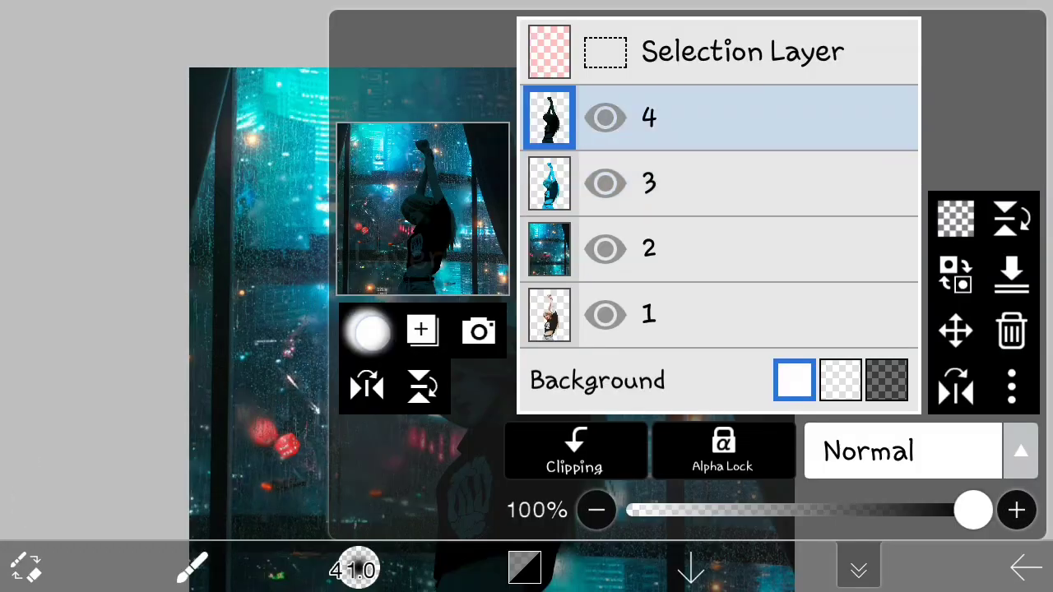
pyautogui.click(574, 450)
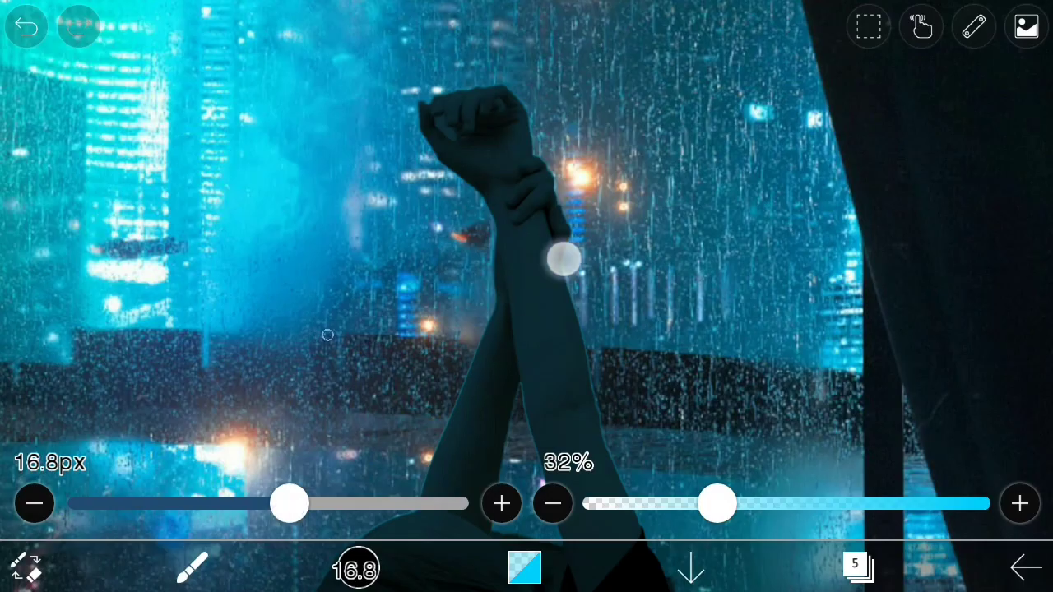
pyautogui.moveTo(564, 260); pyautogui.dragTo(757, 183)
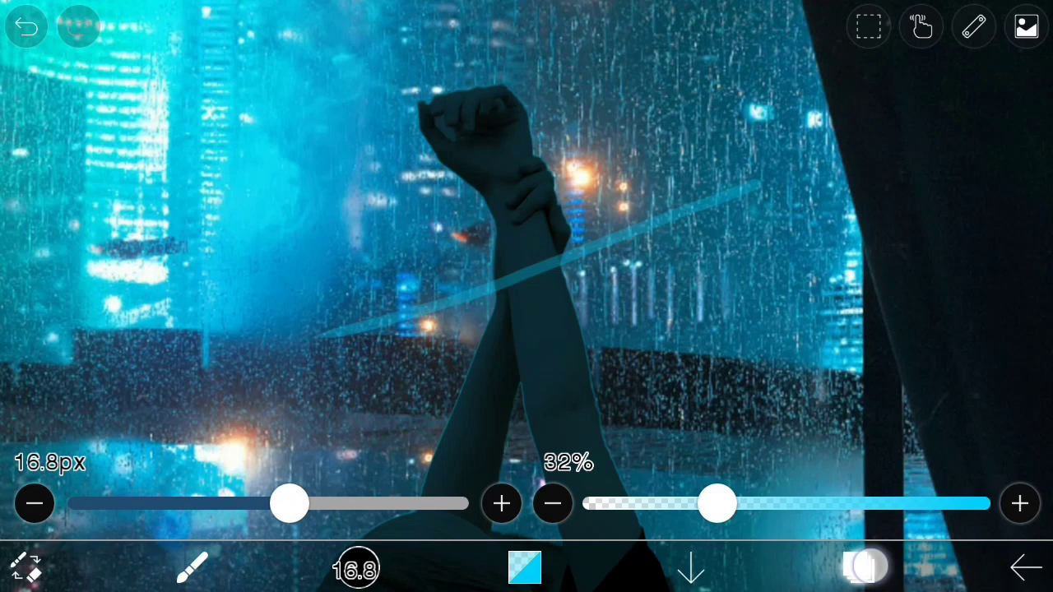
pyautogui.click(863, 566)
pyautogui.click(574, 451)
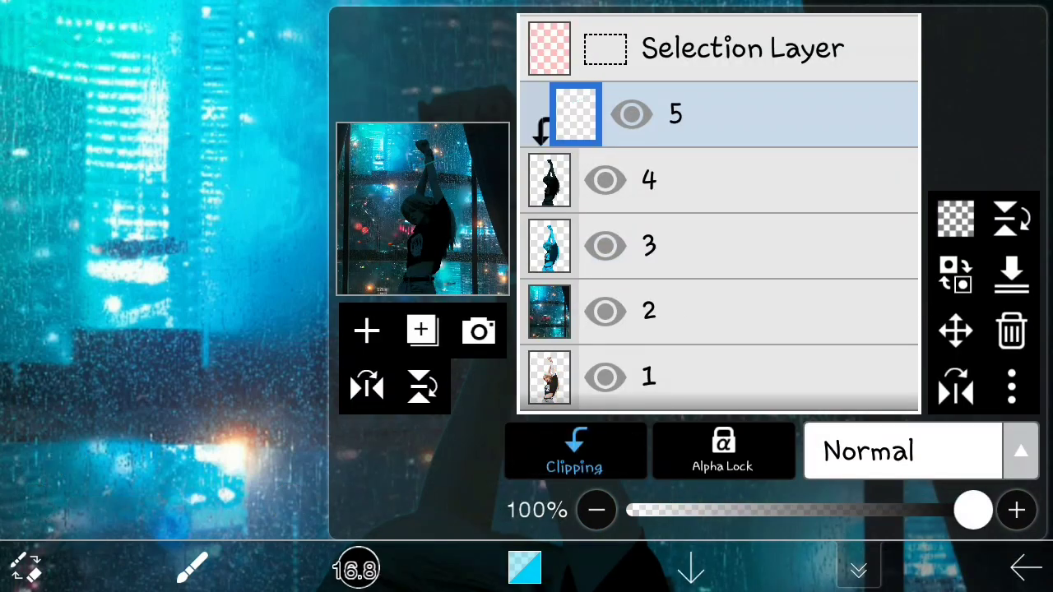
pyautogui.click(859, 566)
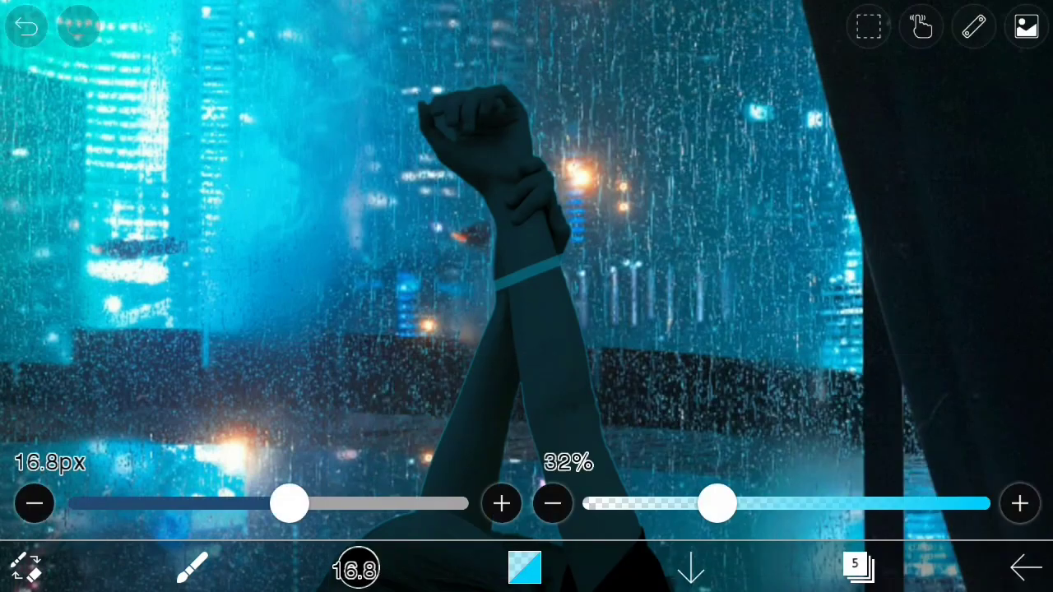
pyautogui.click(627, 148)
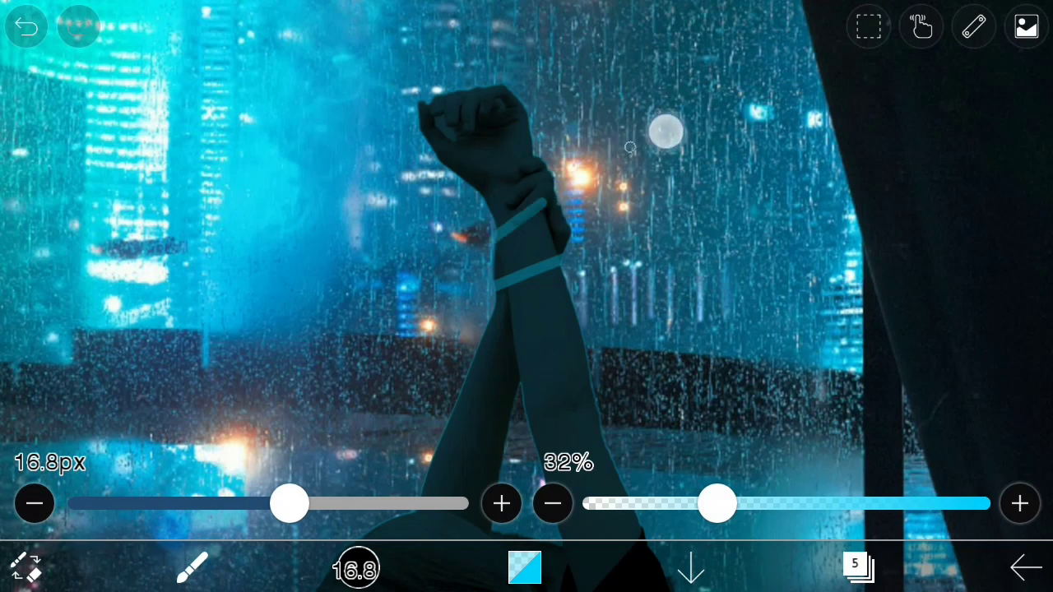
pyautogui.moveTo(502, 338); pyautogui.dragTo(676, 249)
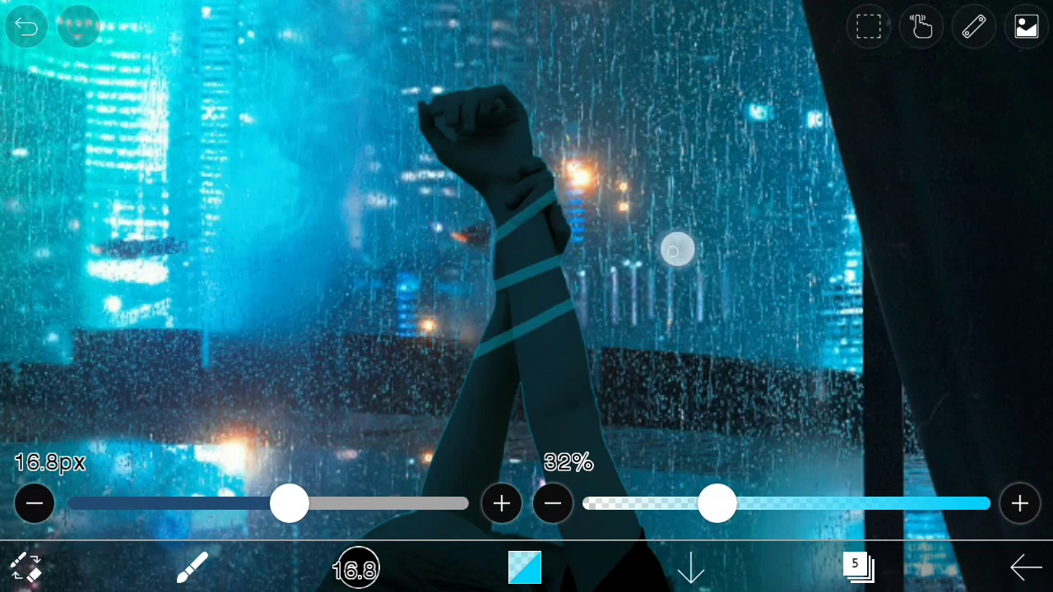
# Rename the stroke layer to 'highlight' and make it the active layer.
pyautogui.click(858, 566)
pyautogui.click(1011, 386)
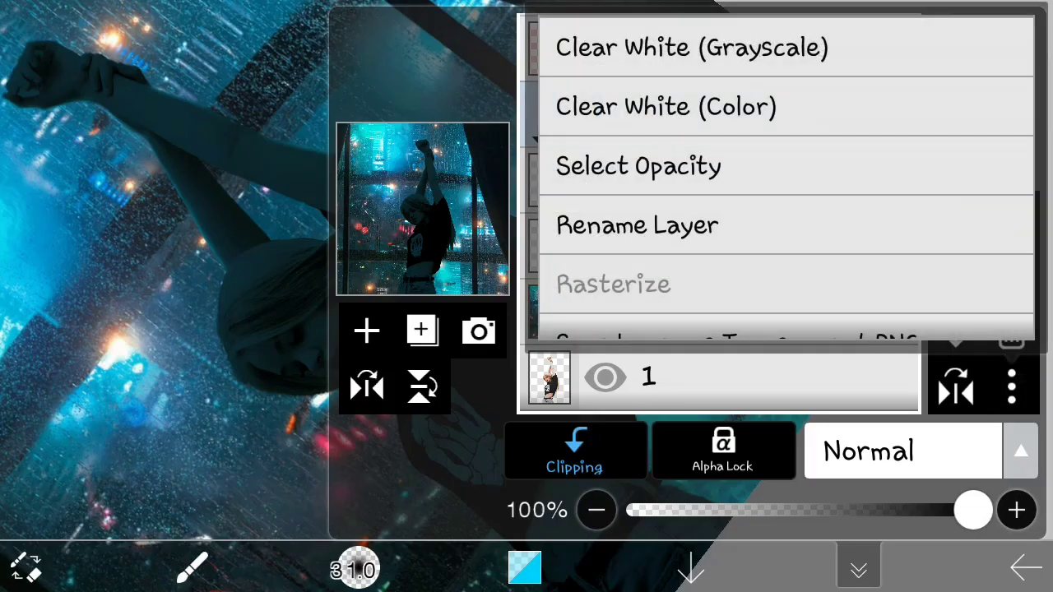
pyautogui.click(635, 223)
pyautogui.write('highlight')
pyautogui.press('Return')
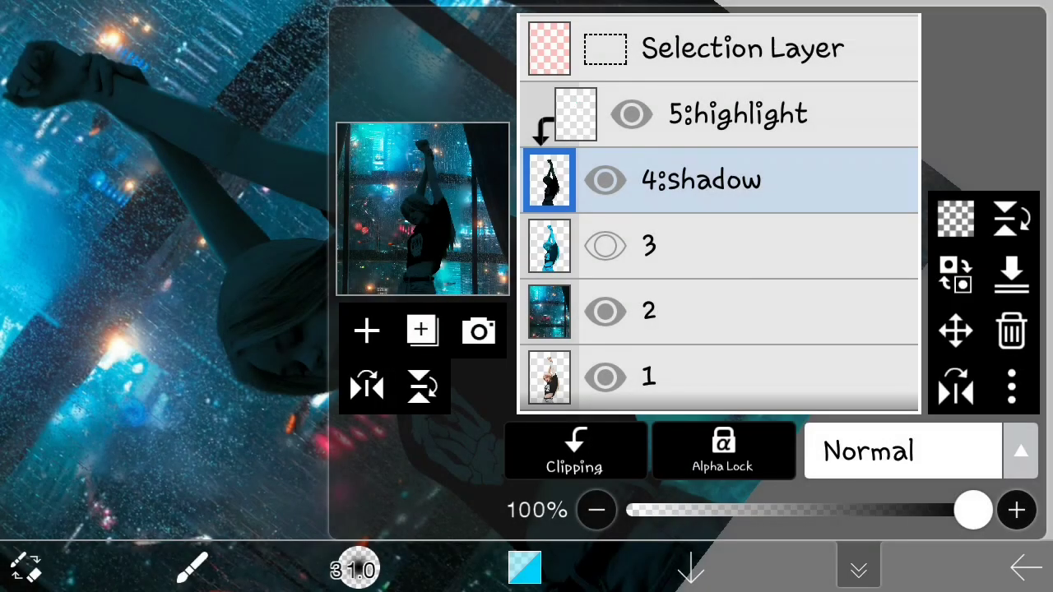
pyautogui.click(738, 115)
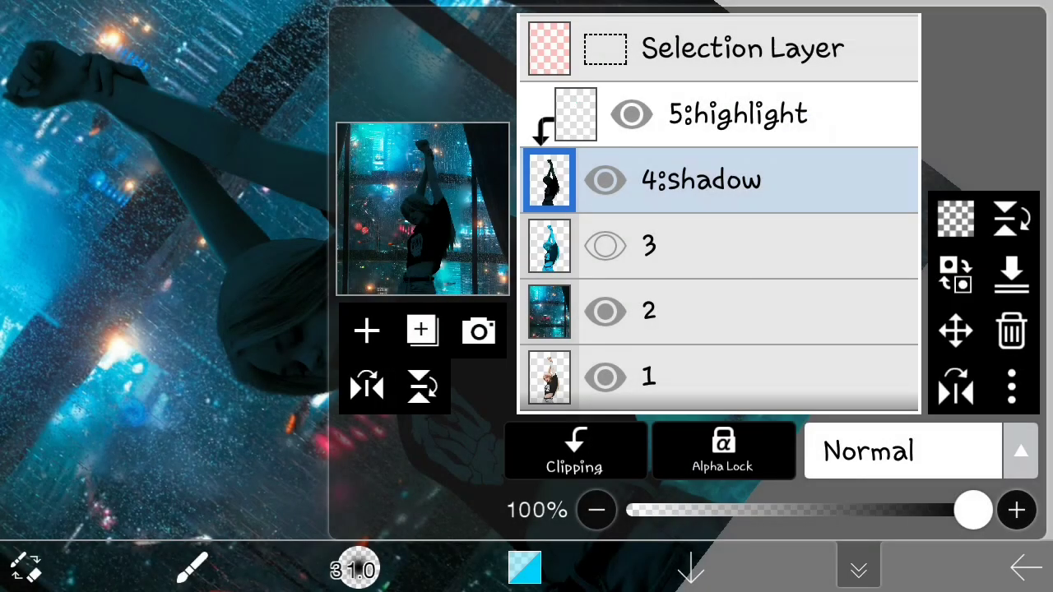
# Switch to the soft Airbrush (Normal) brush at 28 px and 47% opacity.
pyautogui.click(859, 565)
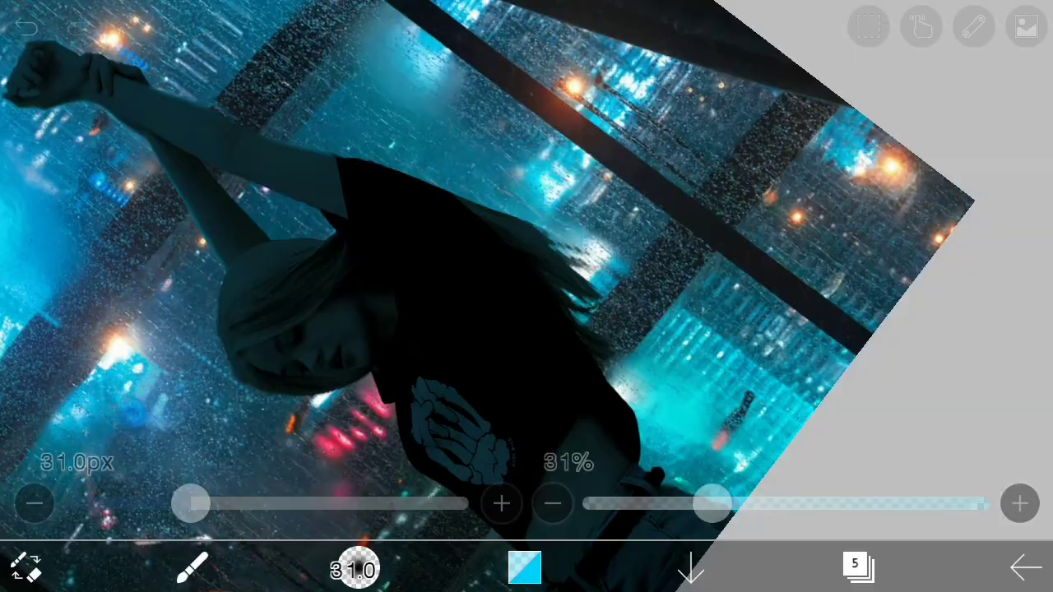
pyautogui.click(355, 567)
pyautogui.click(322, 279)
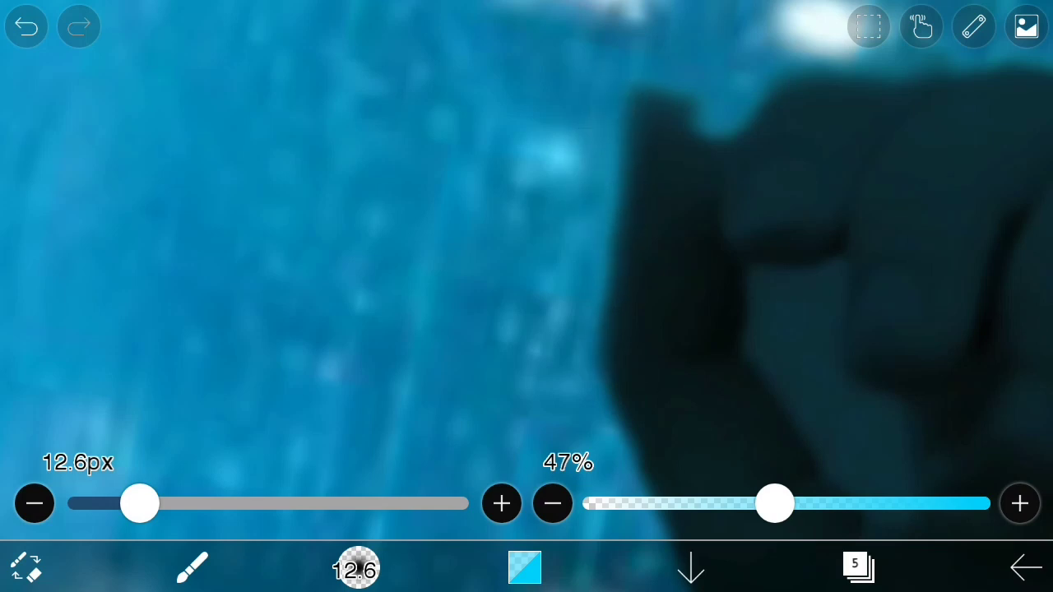
pyautogui.click(603, 341)
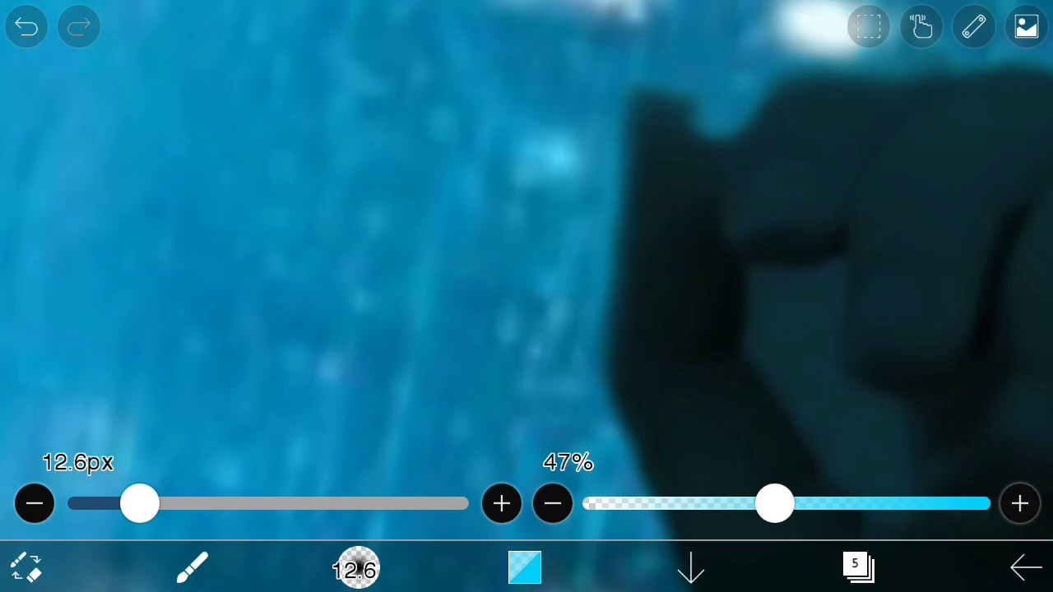
# Zoom around the woman while painting soft cyan highlights along her hair and outline.
pyautogui.scroll(-5, 748, 246)
pyautogui.scroll(-2, 771, 229)
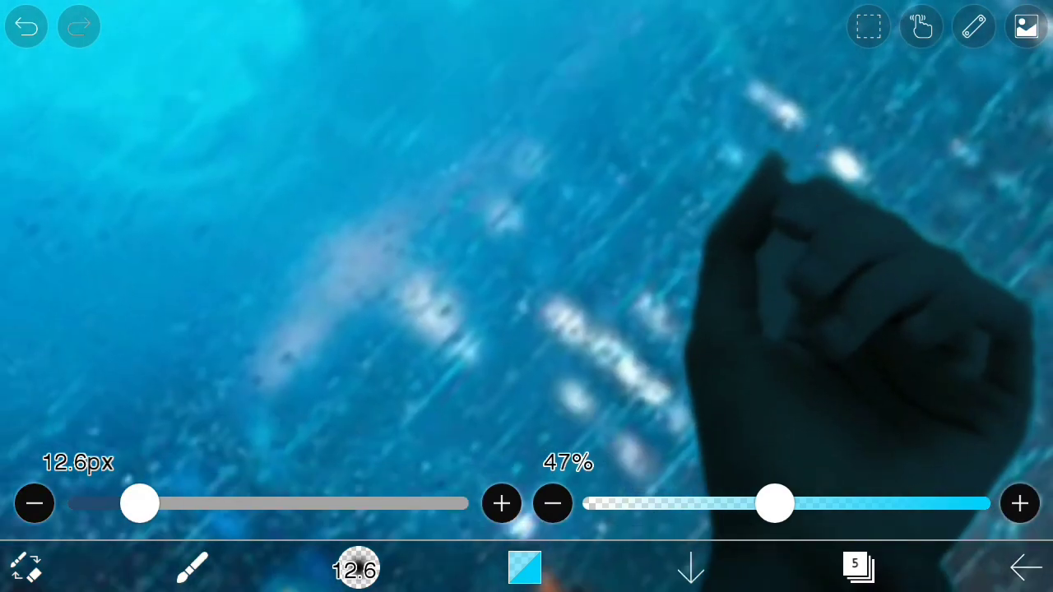
pyautogui.scroll(2, 782, 213)
pyautogui.scroll(2, 736, 271)
pyautogui.scroll(2, 757, 222)
pyautogui.scroll(-1, 757, 222)
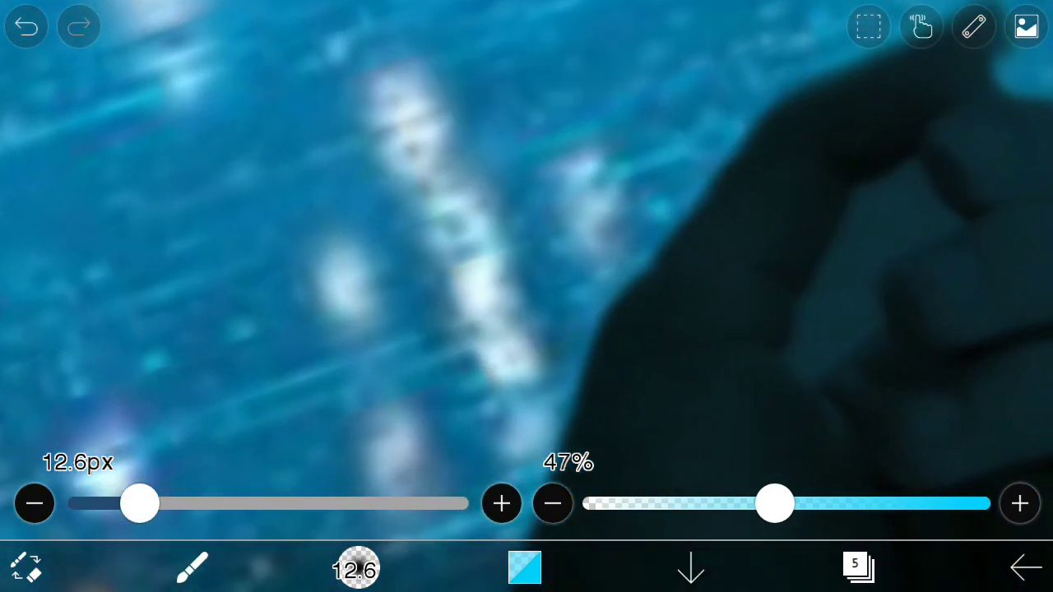
pyautogui.scroll(-1, 620, 293)
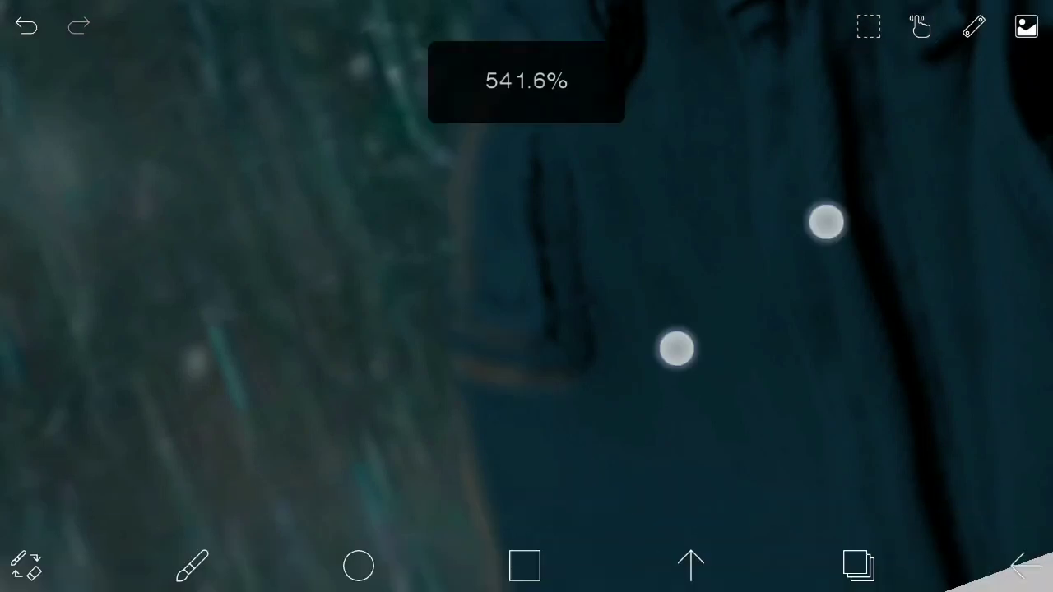
pyautogui.scroll(-5, 751, 286)
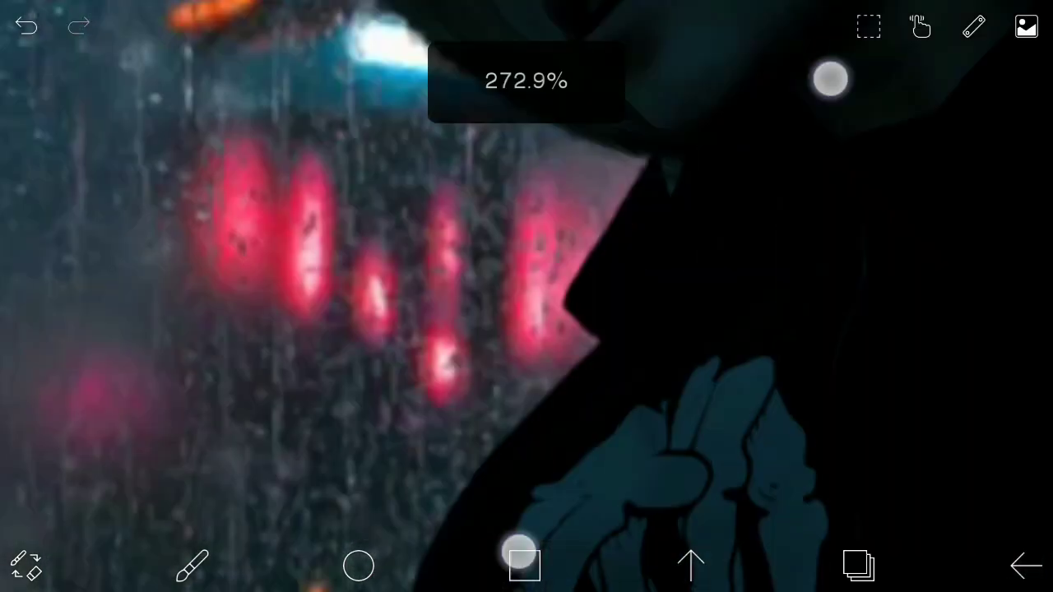
pyautogui.scroll(-5, 675, 316)
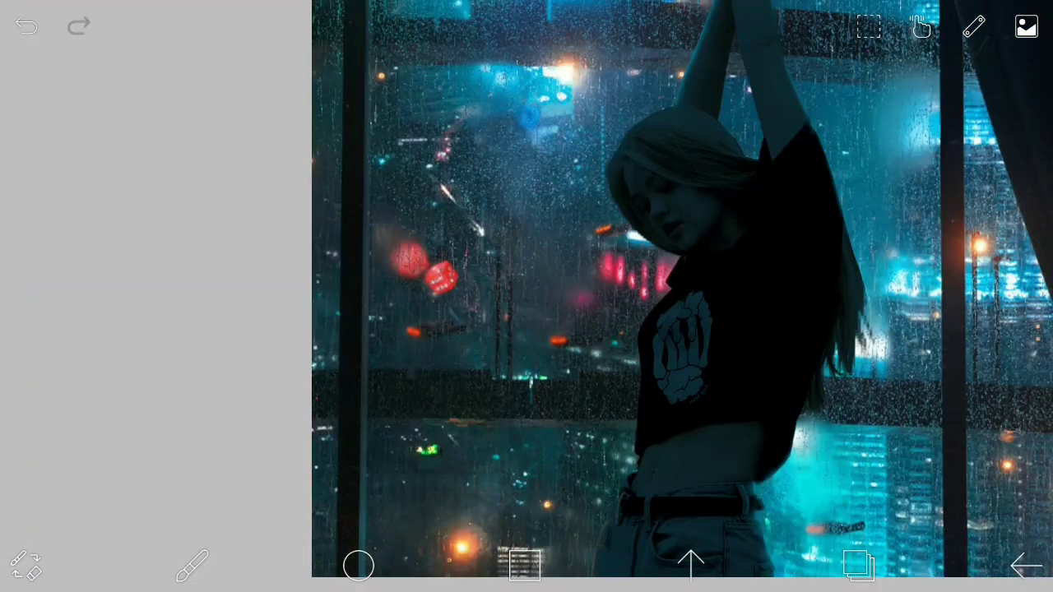
pyautogui.scroll(5, 541, 267)
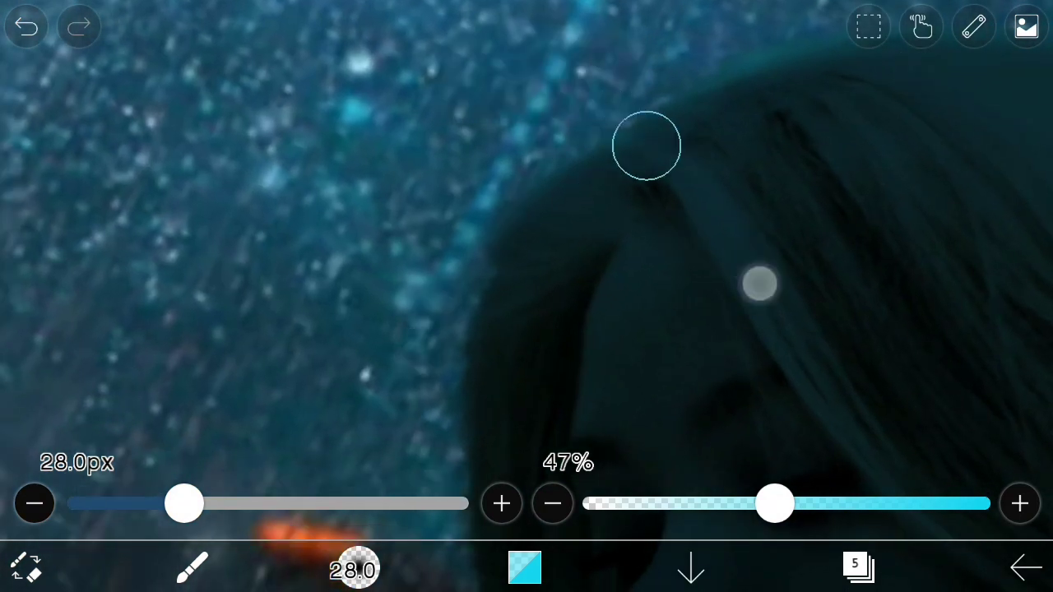
# Name the new layer 'hair', switch to Dip Pen (Hard), and zoom in on the hair edge.
pyautogui.write('hair')
pyautogui.click(966, 148)
pyautogui.click(758, 466)
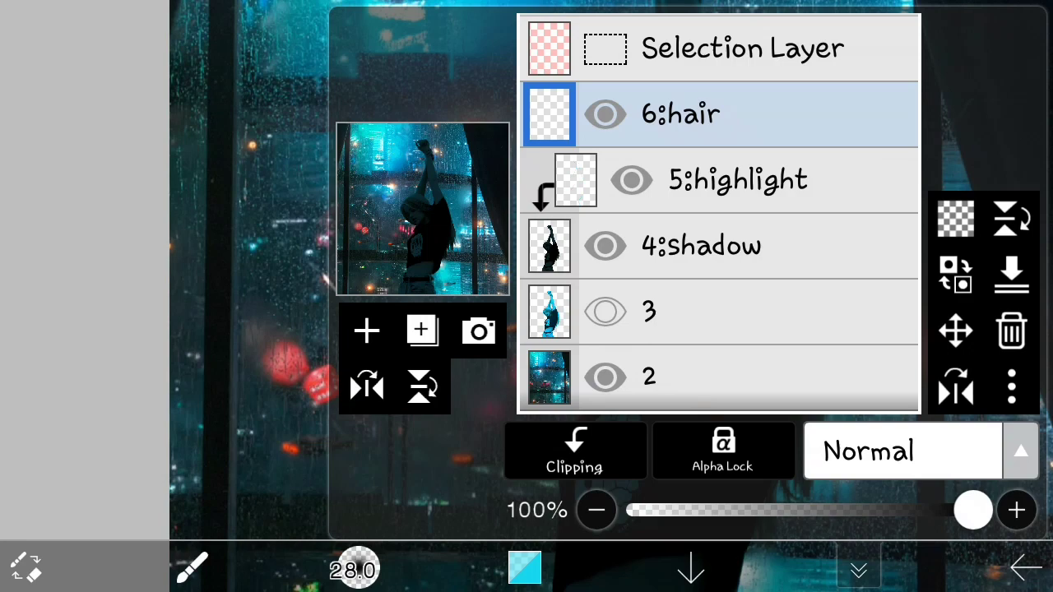
pyautogui.click(858, 568)
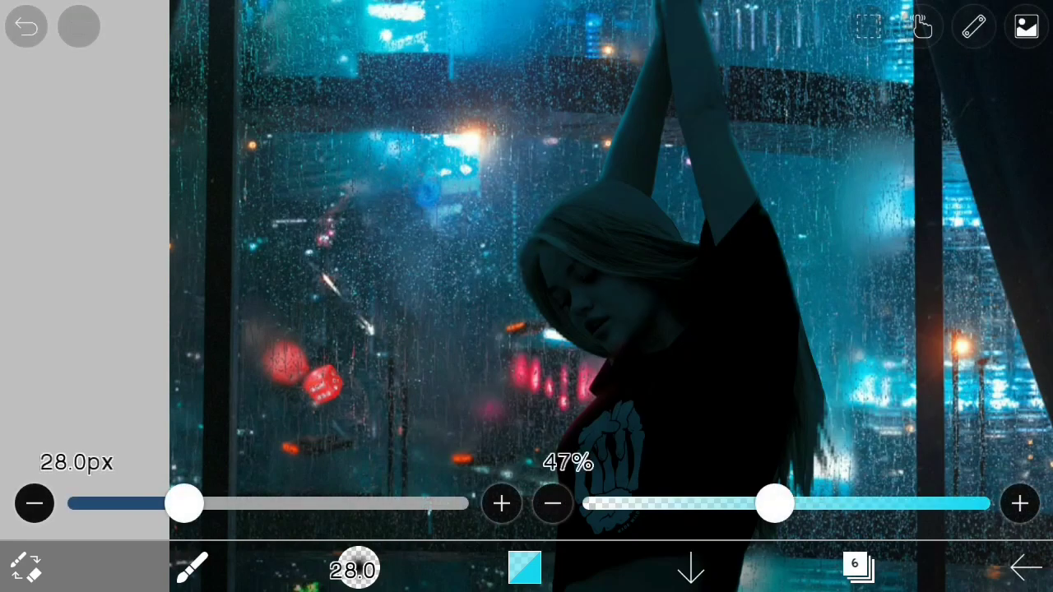
pyautogui.click(356, 567)
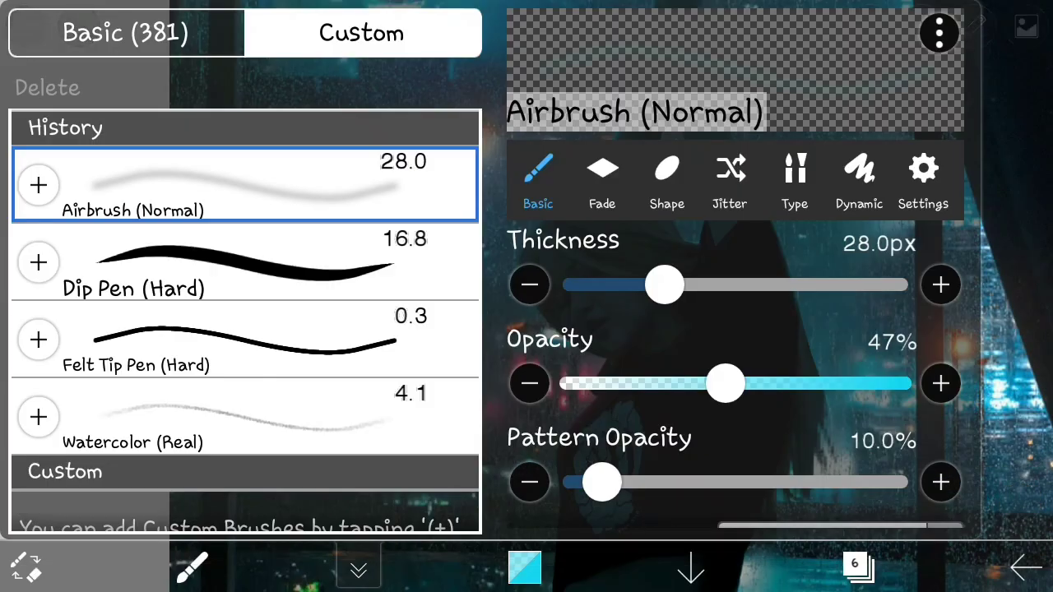
pyautogui.click(227, 267)
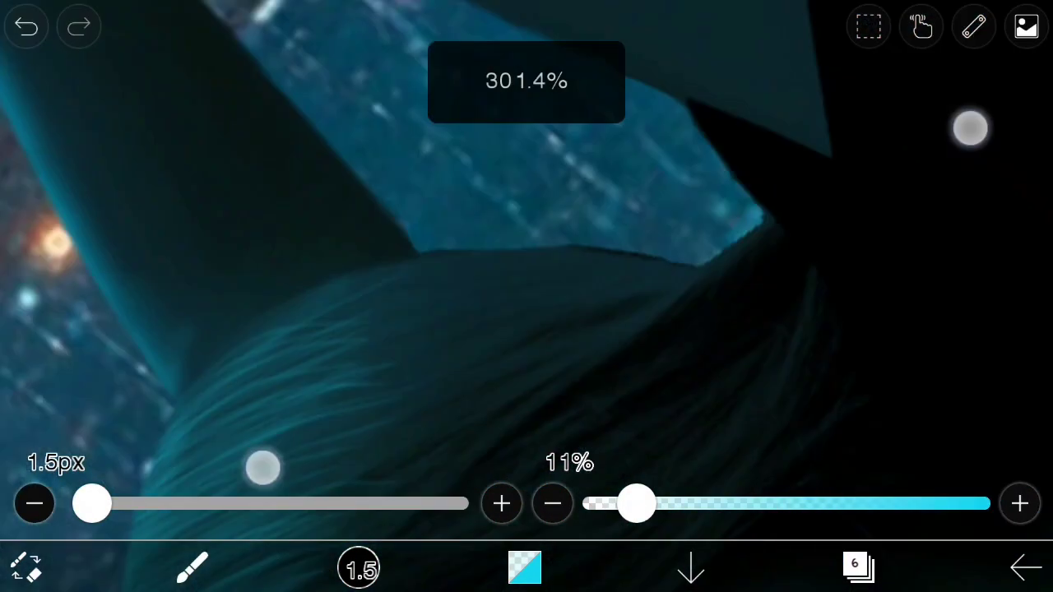
pyautogui.moveTo(828, 71); pyautogui.dragTo(815, 269)
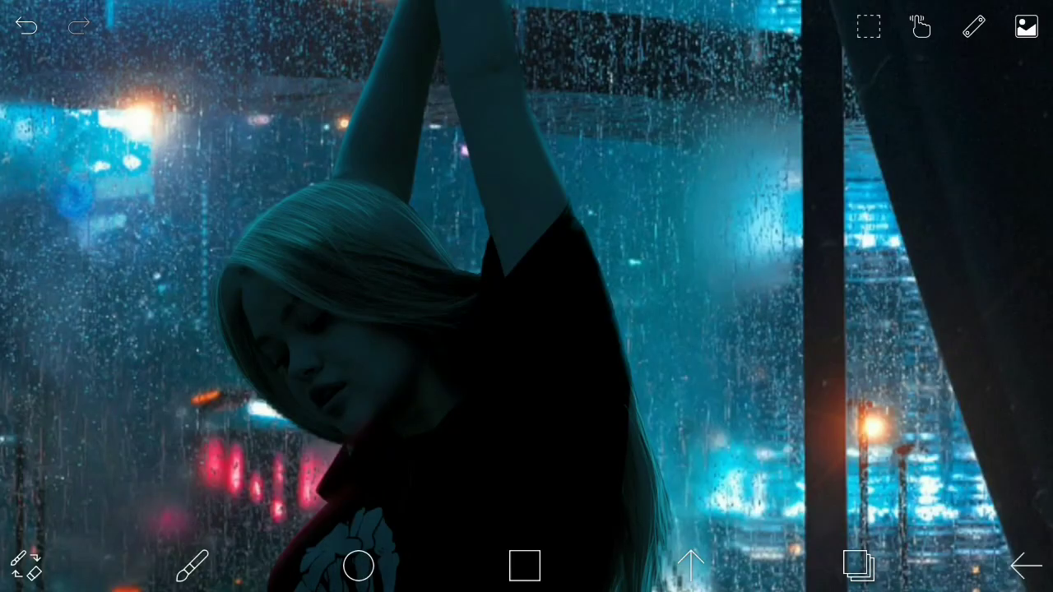
# On a new layer, outline a white angled slash on the cheek and fill it solid.
pyautogui.click(858, 567)
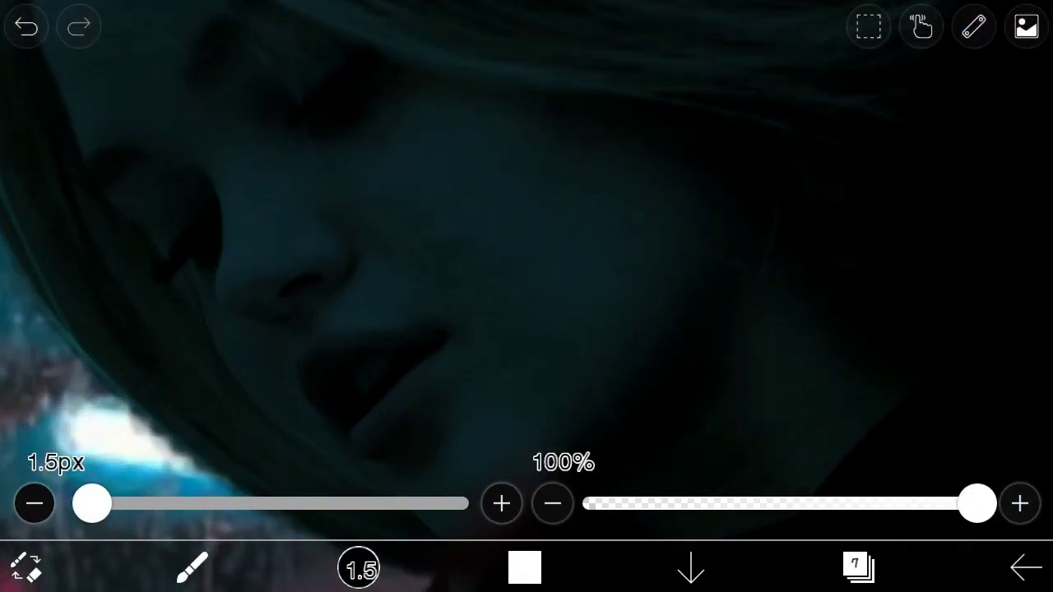
pyautogui.moveTo(540, 106)
pyautogui.mouseDown()
pyautogui.moveTo(555, 307)
pyautogui.moveTo(587, 258)
pyautogui.moveTo(564, 329)
pyautogui.mouseUp()
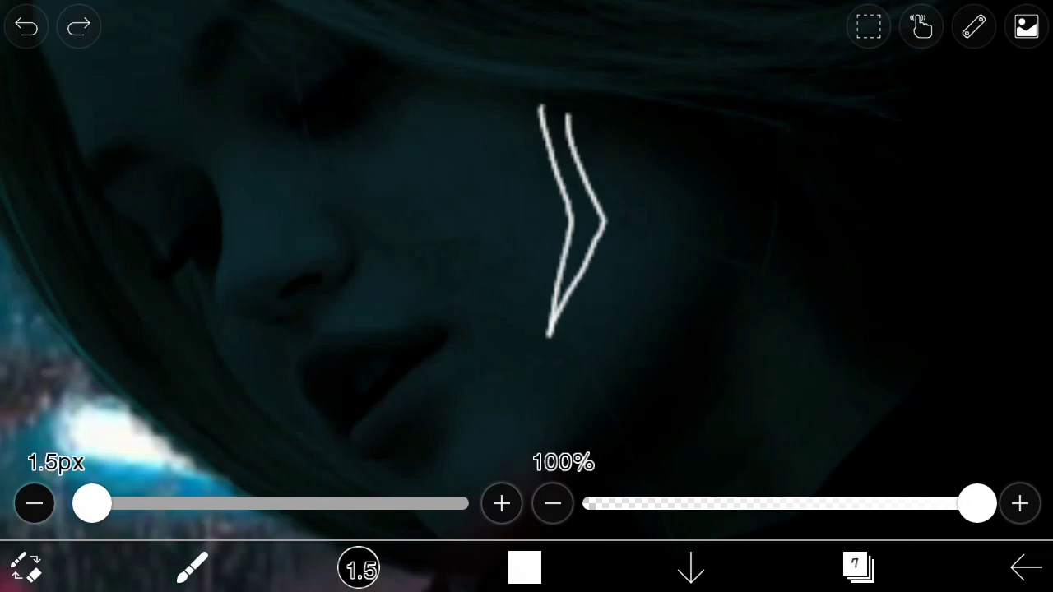
pyautogui.scroll(5, 595, 159)
pyautogui.moveTo(596, 159); pyautogui.dragTo(527, 272)
pyautogui.moveTo(91, 503)
pyautogui.mouseDown()
pyautogui.moveTo(110, 504)
pyautogui.moveTo(94, 503)
pyautogui.mouseUp()
pyautogui.moveTo(491, 199); pyautogui.dragTo(560, 117)
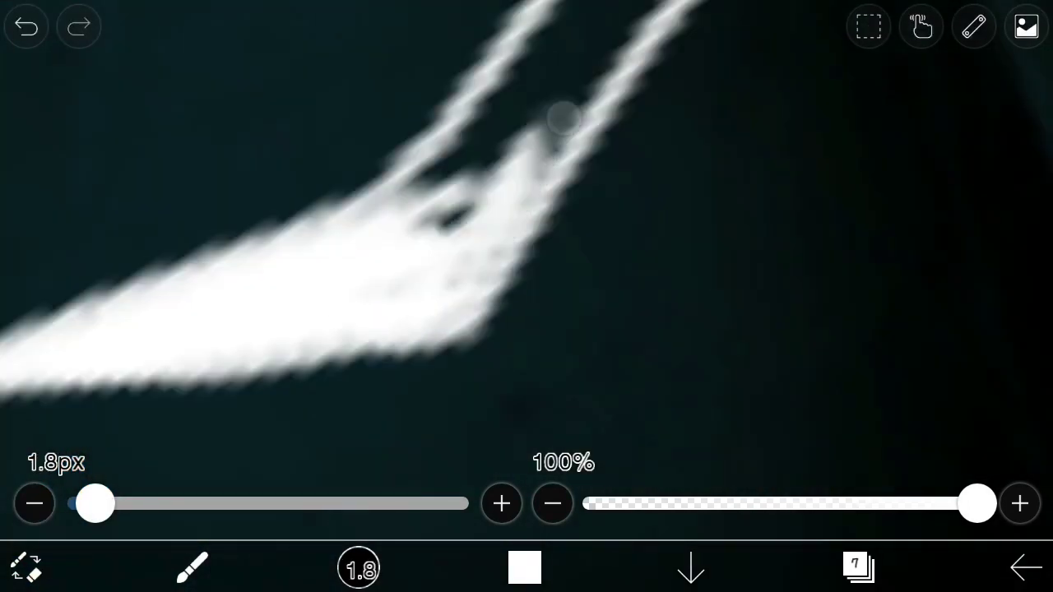
# Raise the pen thickness to about 4.7 px and undo the stray stroke.
pyautogui.scroll(3, 649, 226)
pyautogui.scroll(-5, 648, 225)
pyautogui.scroll(3, 596, 263)
pyautogui.moveTo(94, 503); pyautogui.dragTo(133, 503)
pyautogui.scroll(-3, 596, 263)
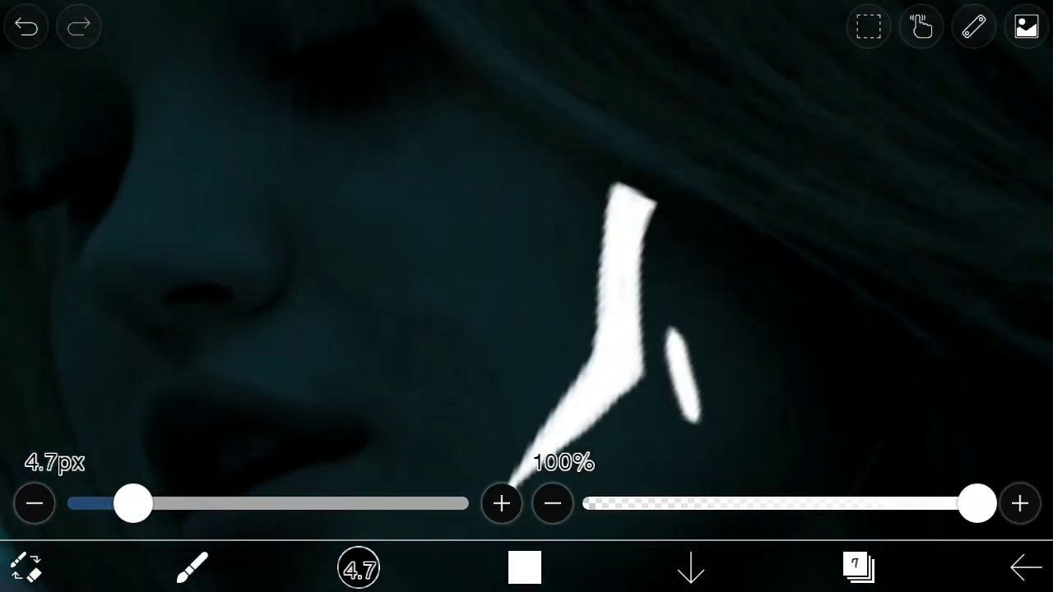
pyautogui.click(23, 27)
pyautogui.scroll(-5, 526, 272)
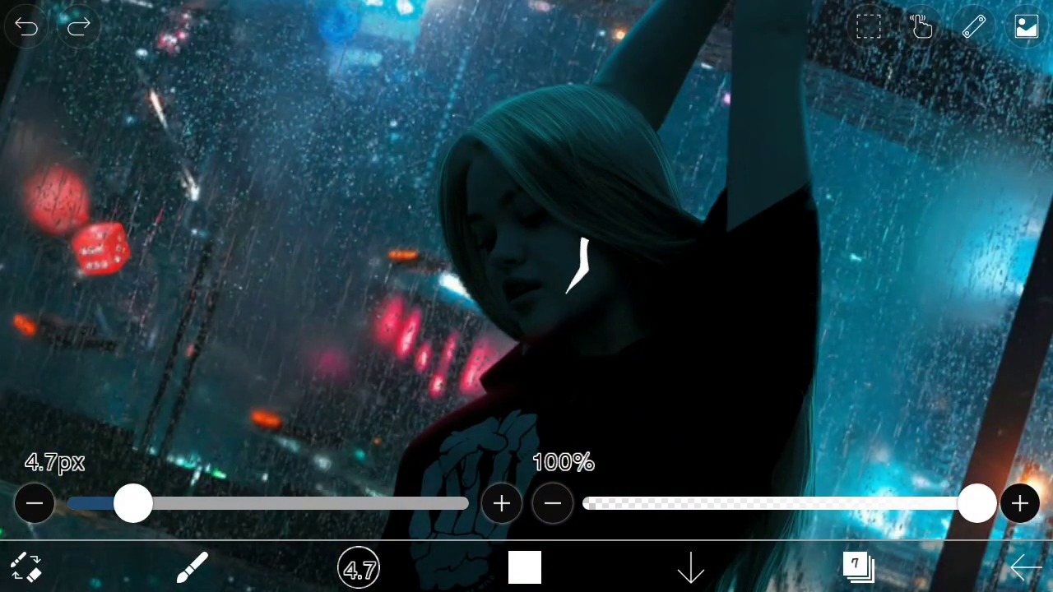
# Add a new layer above 7:neon with Screen blend mode.
pyautogui.click(858, 568)
pyautogui.click(367, 331)
pyautogui.click(913, 453)
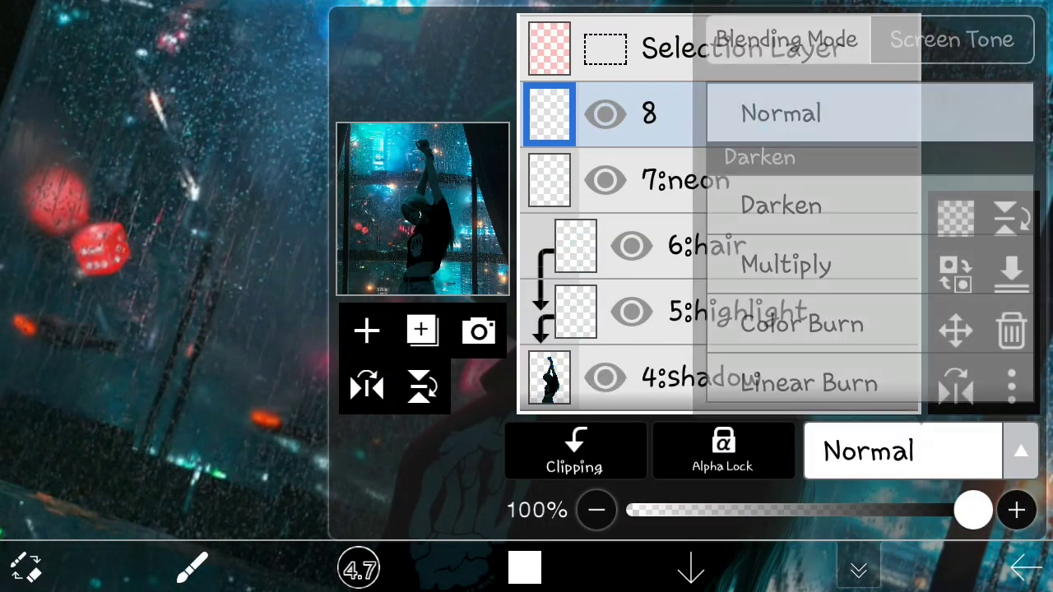
pyautogui.scroll(-5, 872, 345)
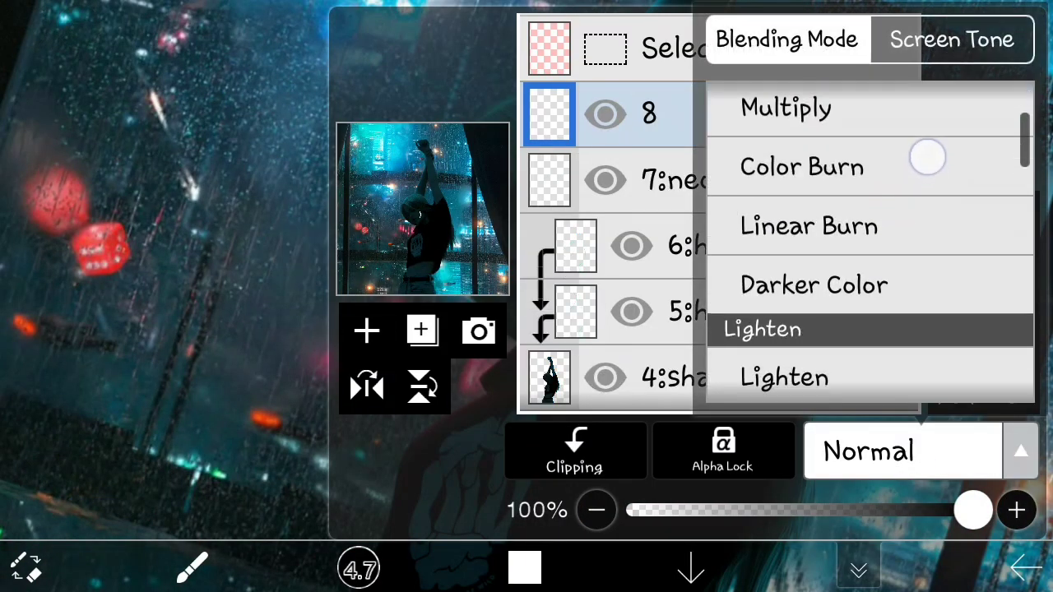
pyautogui.scroll(-1, 952, 299)
pyautogui.click(874, 214)
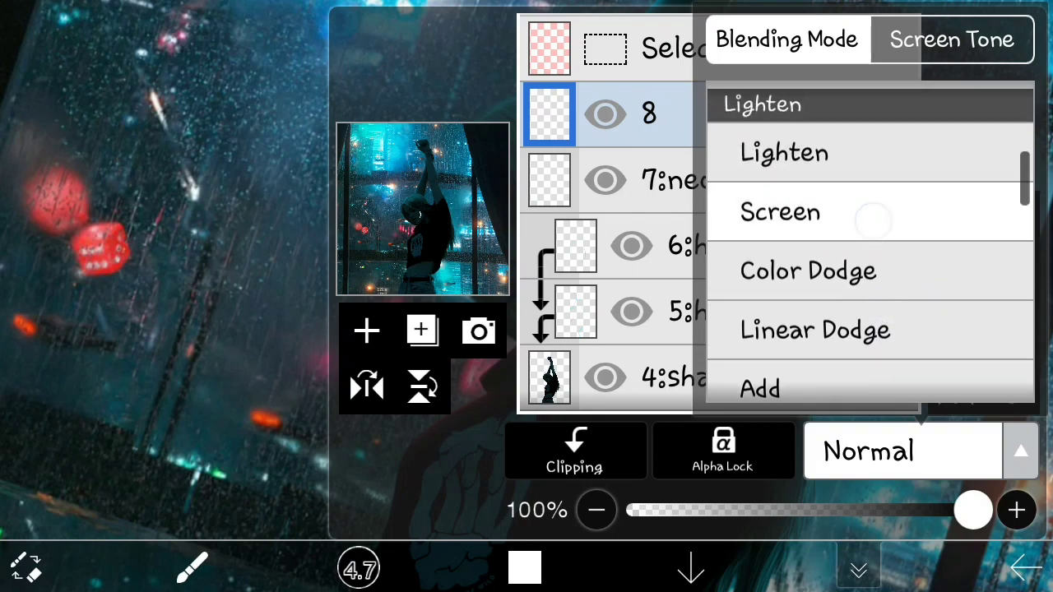
pyautogui.click(860, 568)
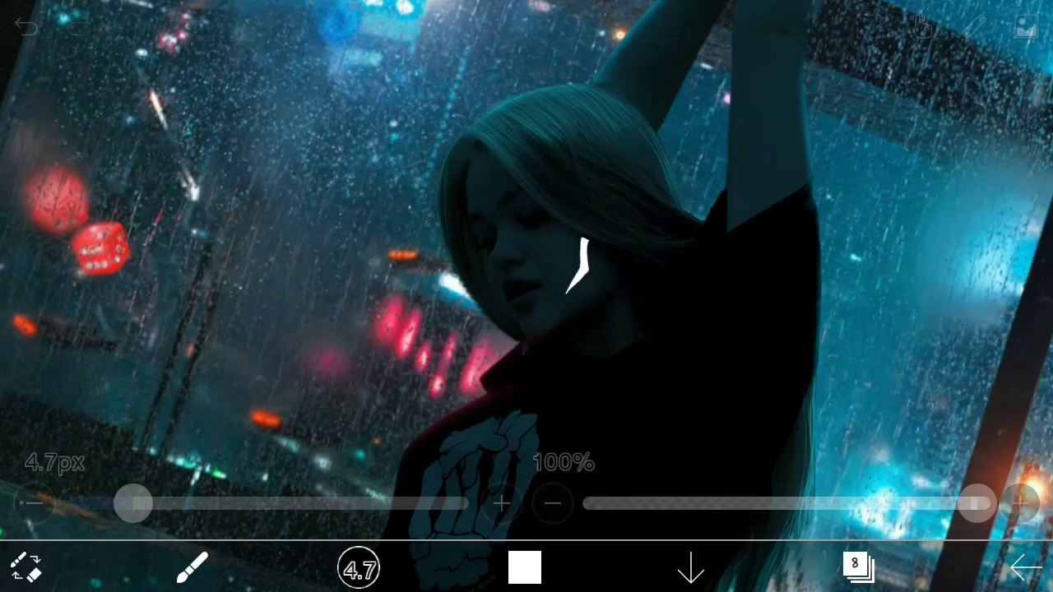
# Set the brush colour to bright cyan.
pyautogui.click(524, 568)
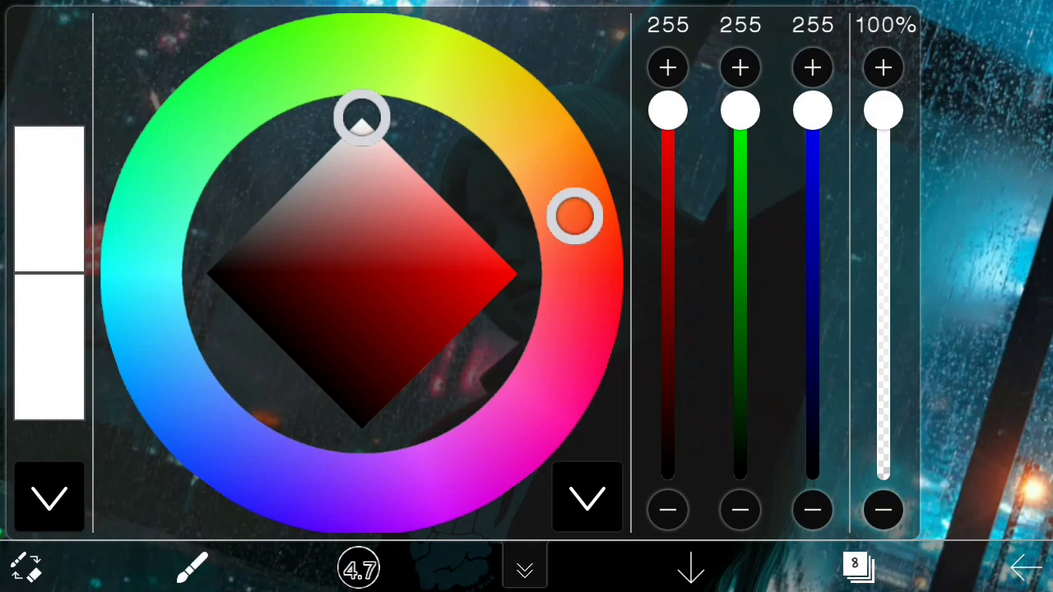
pyautogui.click(128, 311)
pyautogui.click(519, 293)
pyautogui.moveTo(519, 294); pyautogui.dragTo(512, 272)
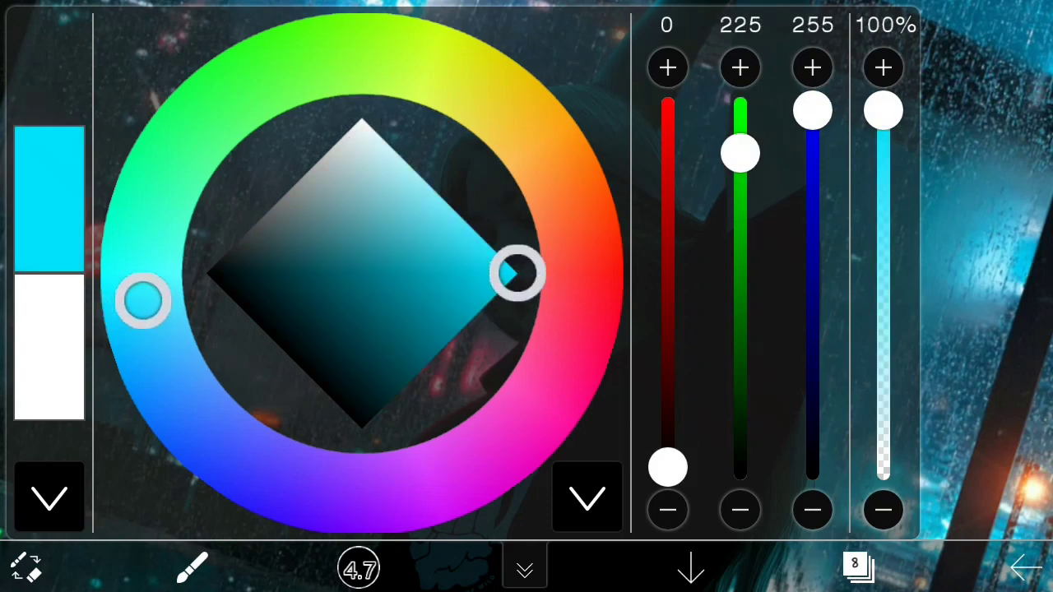
pyautogui.click(993, 237)
pyautogui.scroll(3, 568, 291)
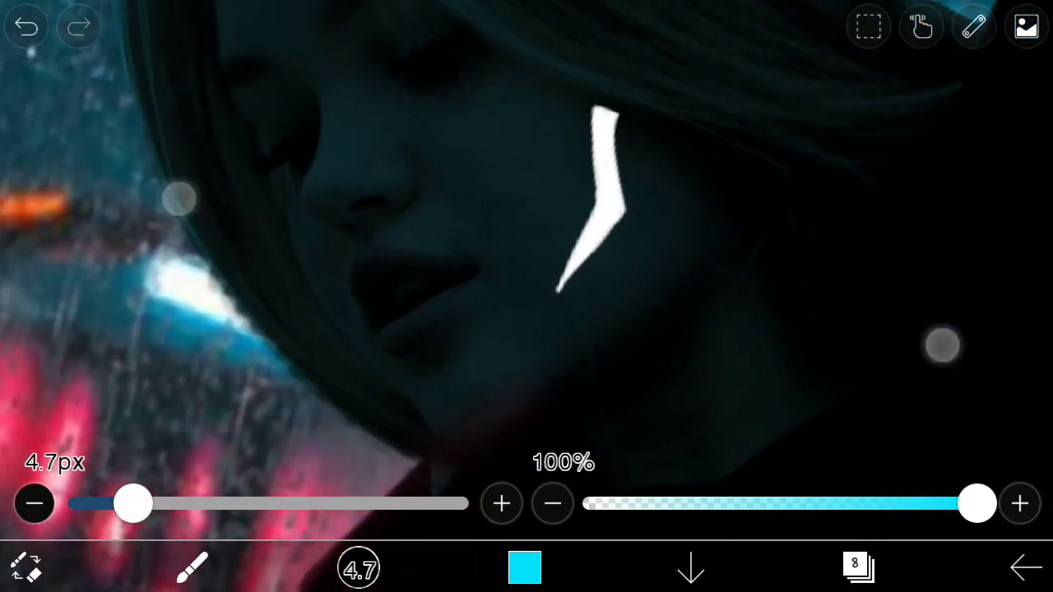
# Paint a soft cyan glow around the cheek slash with Airbrush (Normal), 35% opacity, 95 px.
pyautogui.click(359, 567)
pyautogui.click(317, 273)
pyautogui.click(1027, 137)
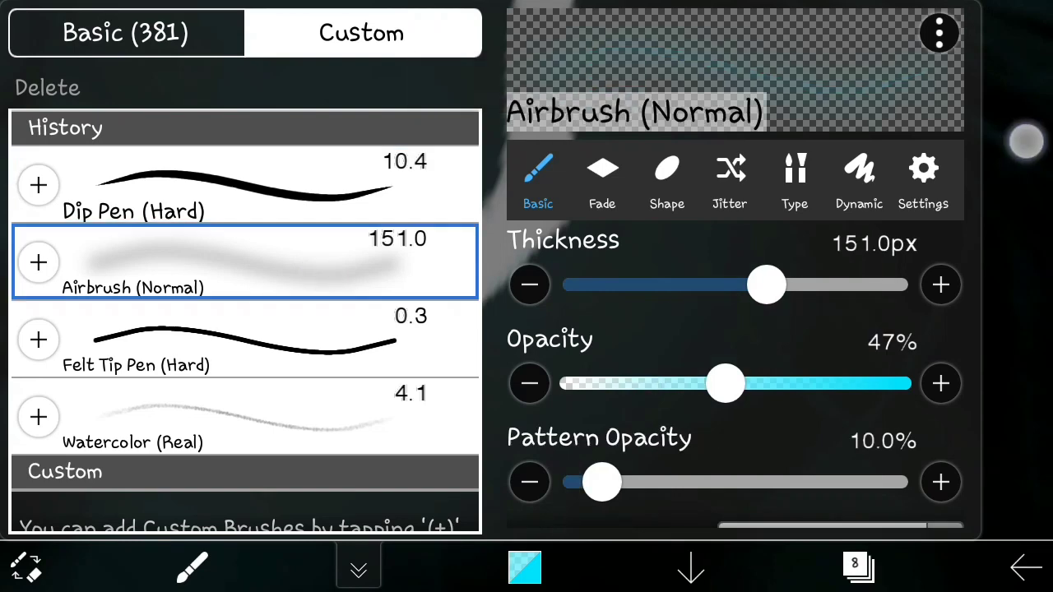
pyautogui.moveTo(797, 520); pyautogui.dragTo(752, 520)
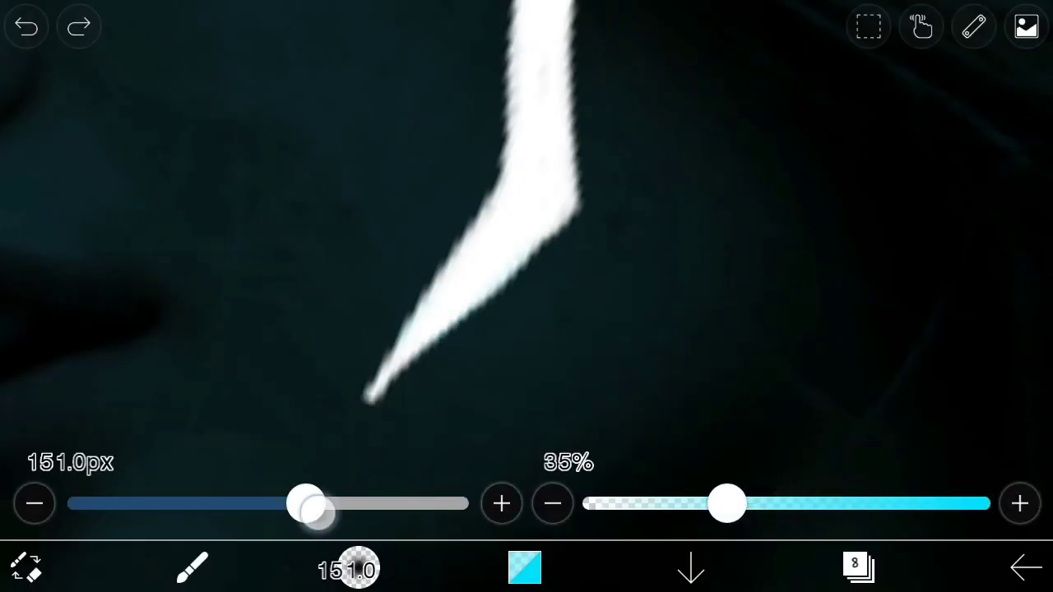
pyautogui.moveTo(317, 511); pyautogui.dragTo(154, 515)
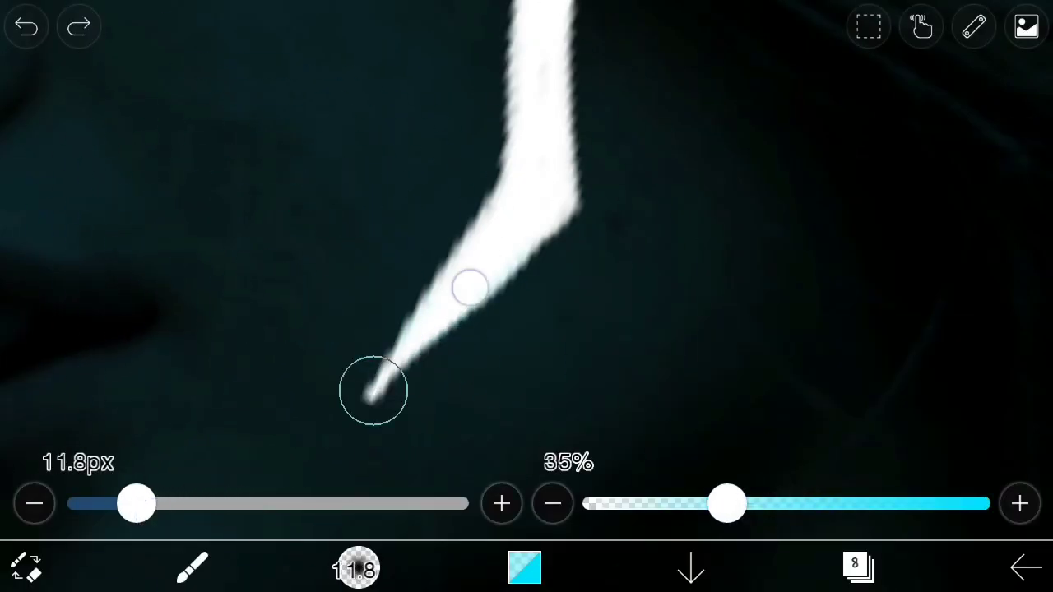
pyautogui.scroll(-3, 526, 247)
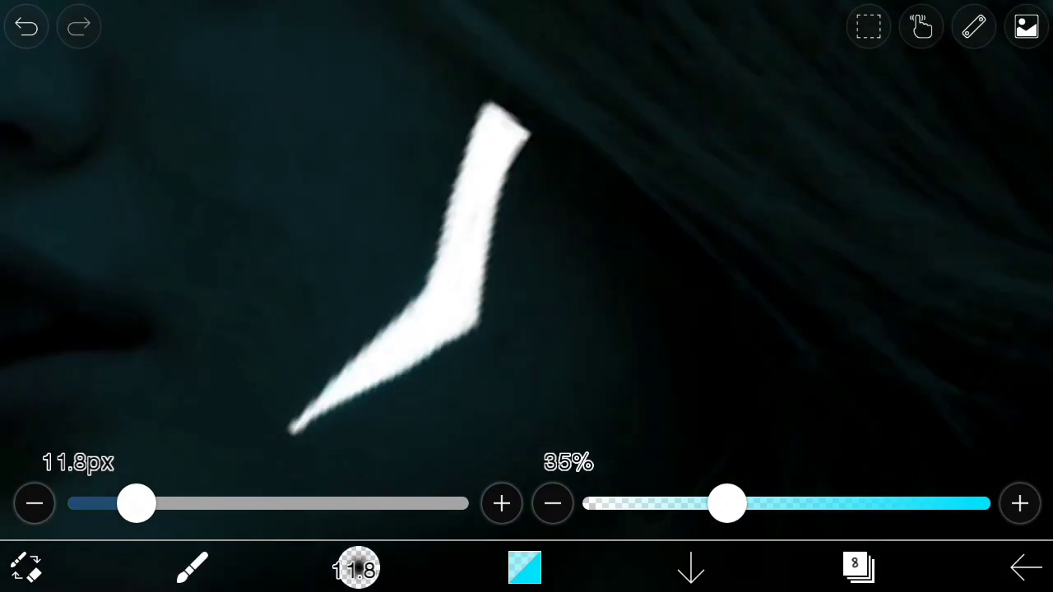
pyautogui.scroll(-2, 526, 247)
pyautogui.moveTo(136, 503); pyautogui.dragTo(270, 504)
pyautogui.scroll(-3, 704, 227)
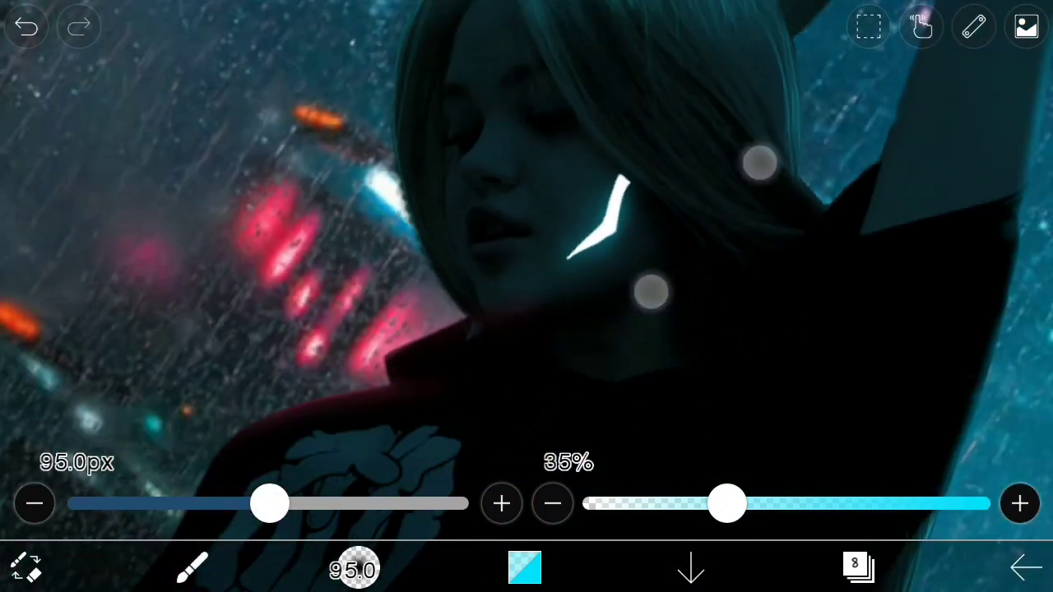
pyautogui.scroll(-2, 708, 250)
# Select the 5:shadow layer and zoom in on the face.
pyautogui.click(859, 567)
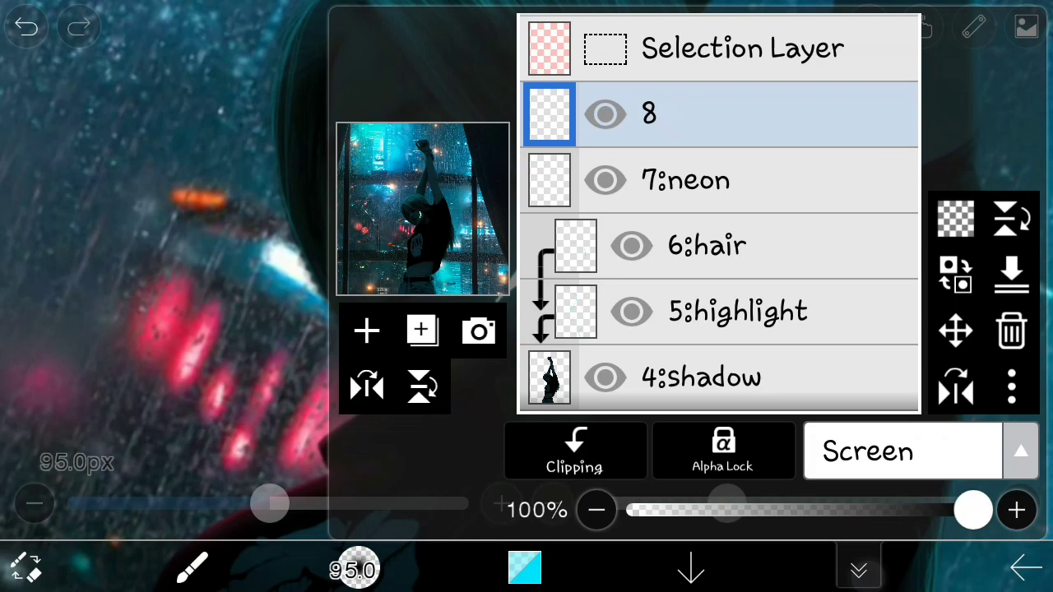
pyautogui.moveTo(753, 346)
pyautogui.mouseDown()
pyautogui.moveTo(794, 181)
pyautogui.moveTo(760, 340)
pyautogui.mouseUp()
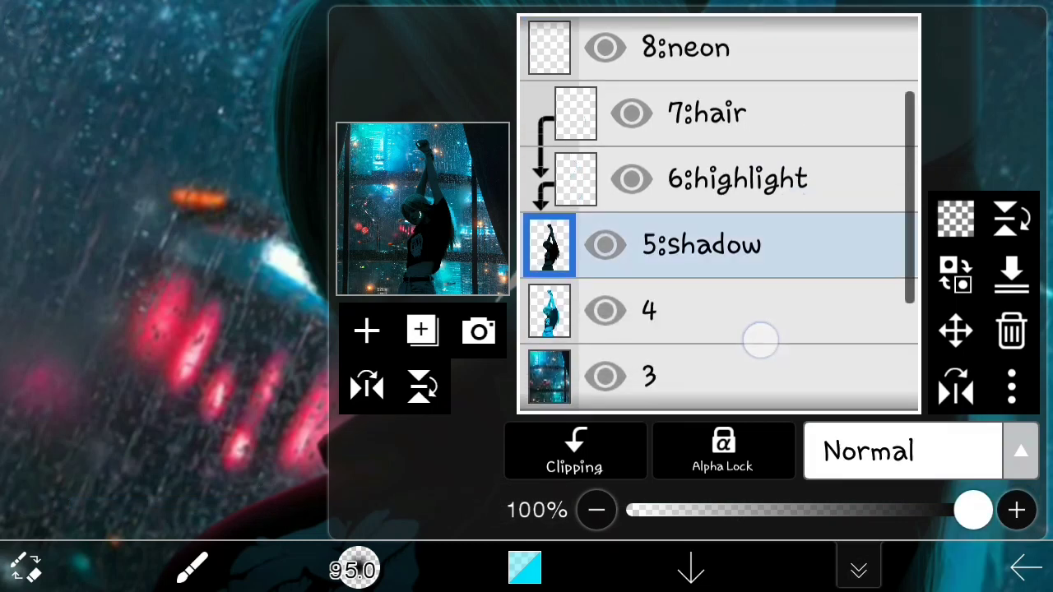
pyautogui.click(859, 568)
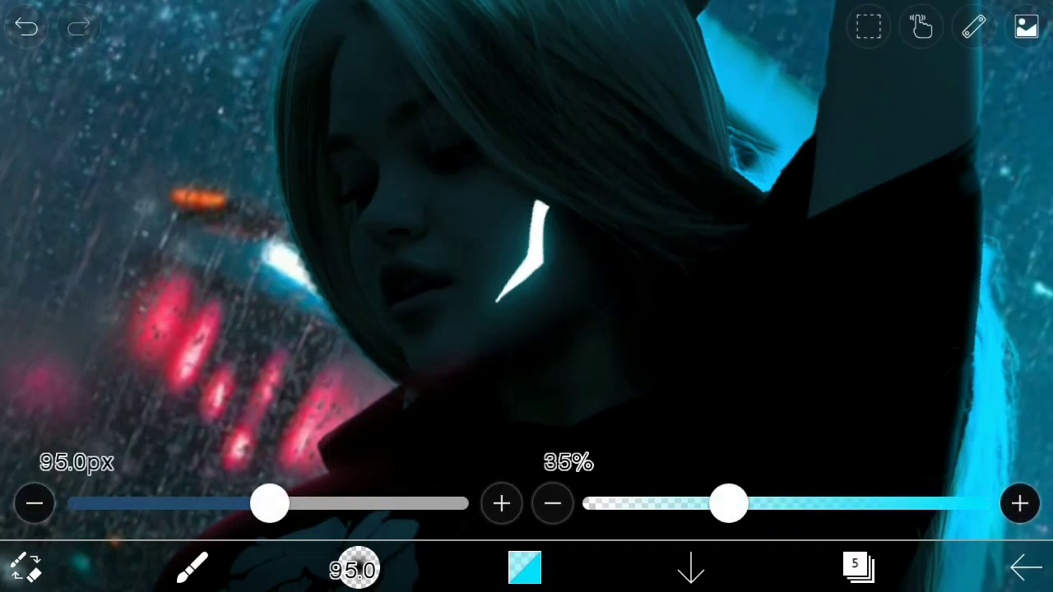
pyautogui.scroll(3, 740, 246)
pyautogui.scroll(1, 771, 242)
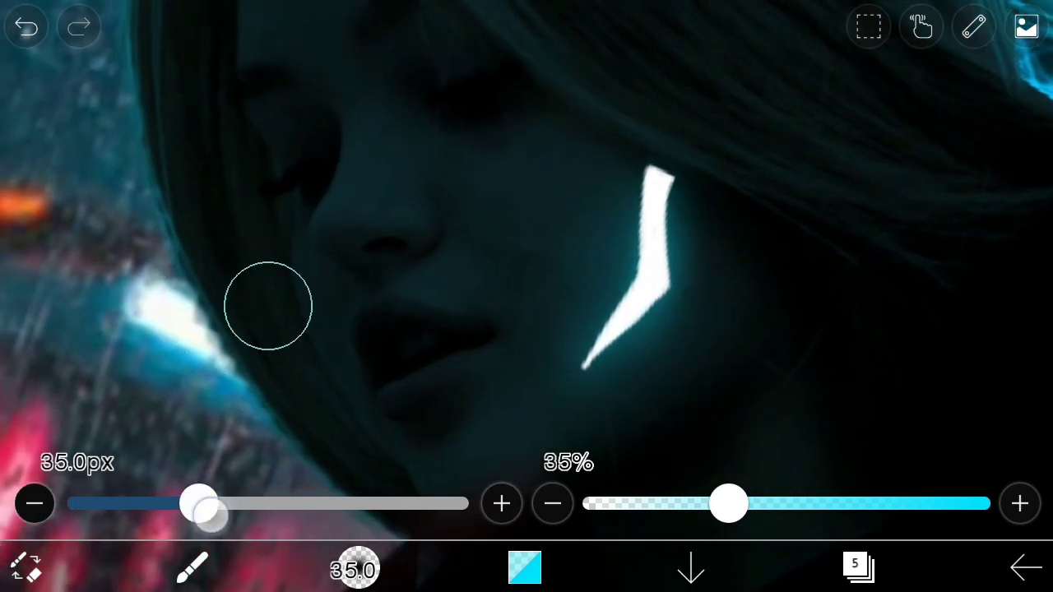
# Switch to a soft Airbrush (Normal) eraser at 42 px and about 32% strength.
pyautogui.click(31, 571)
pyautogui.click(361, 571)
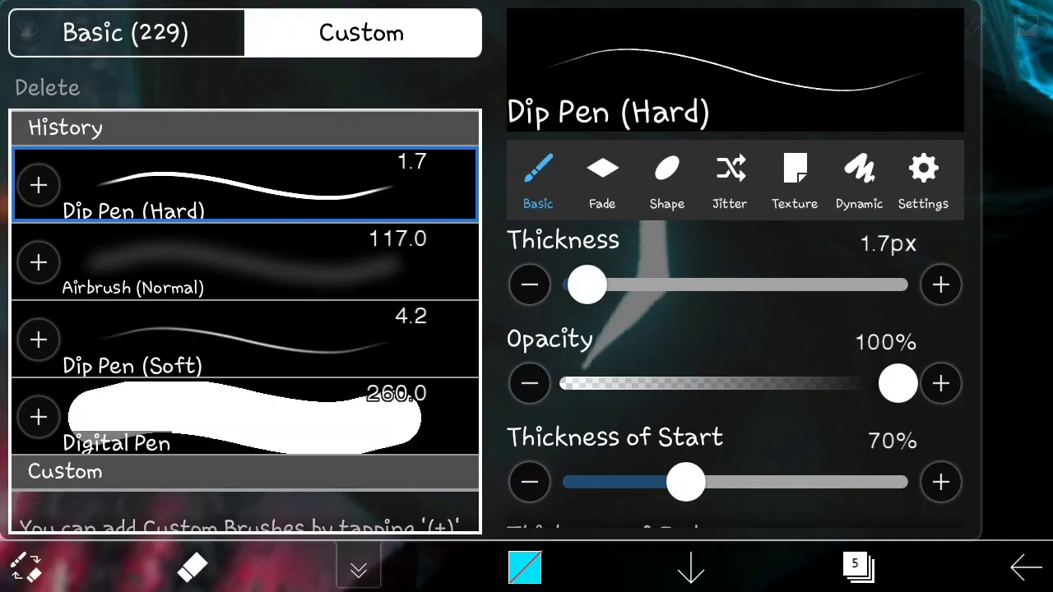
pyautogui.click(214, 271)
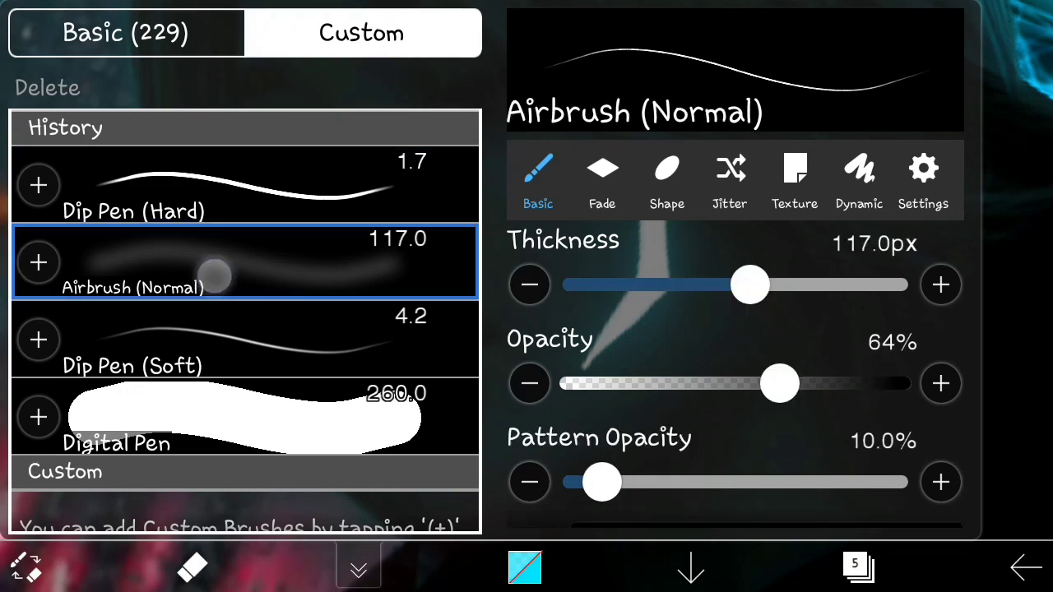
pyautogui.click(1018, 187)
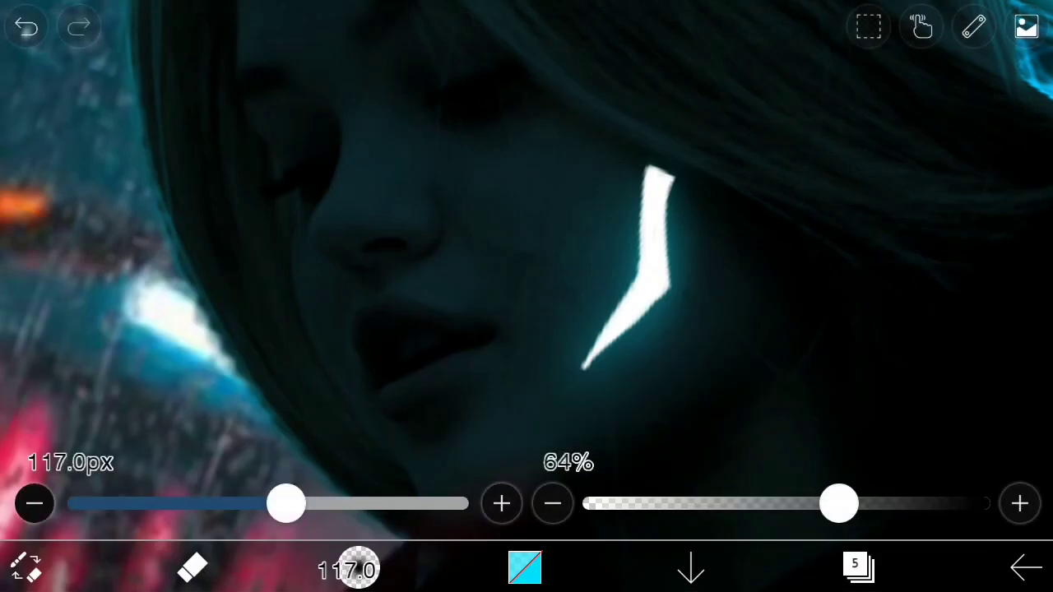
pyautogui.moveTo(285, 503); pyautogui.dragTo(212, 504)
pyautogui.scroll(5, 650, 378)
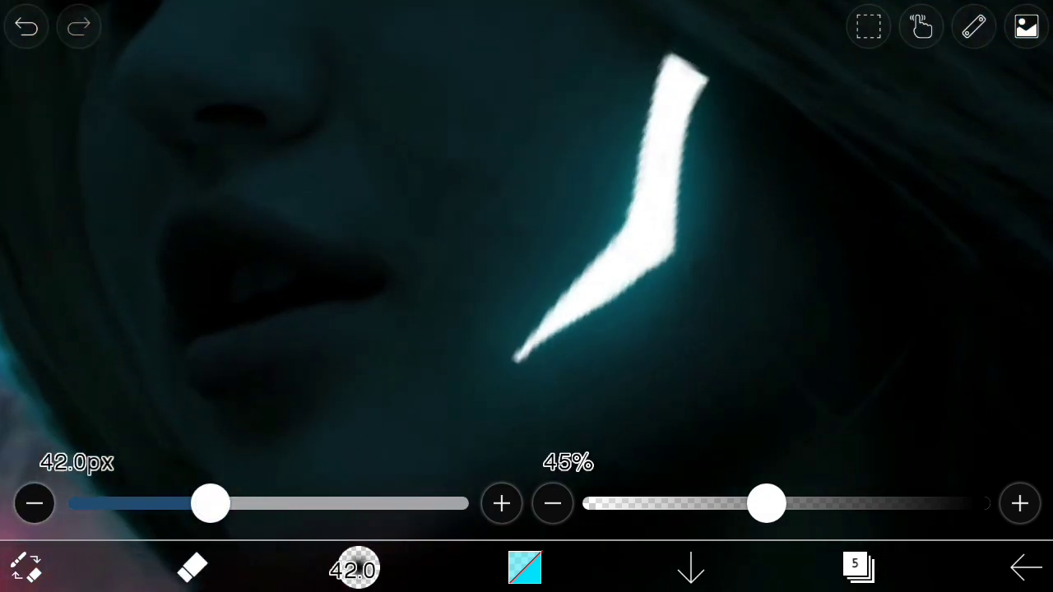
pyautogui.moveTo(751, 520); pyautogui.dragTo(702, 520)
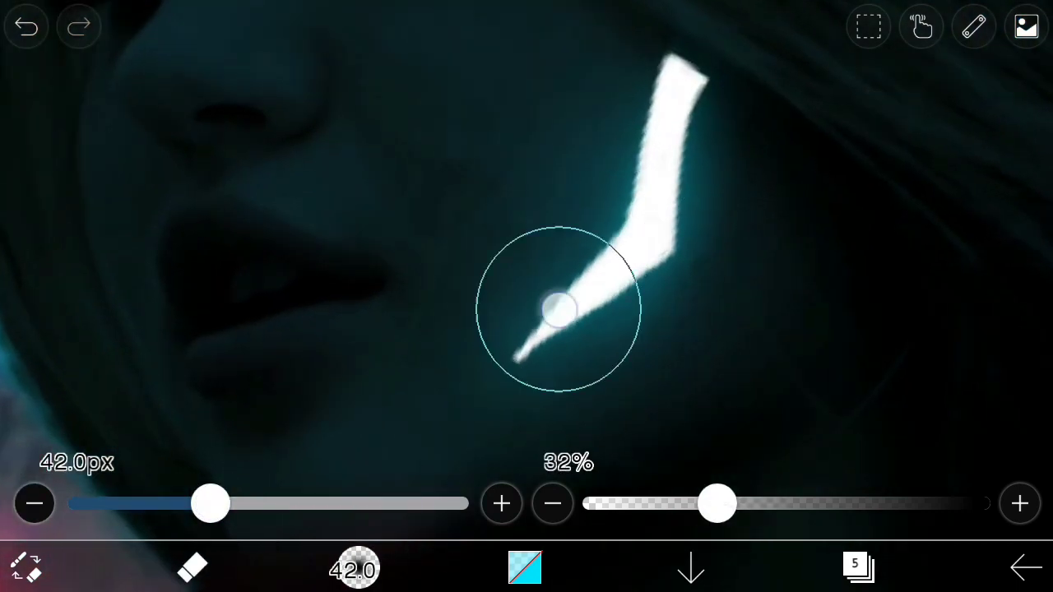
pyautogui.scroll(-2, 561, 305)
# Fine-tune the eraser to about 11 px and 37%, erasing shadow around the cheek slash.
pyautogui.moveTo(212, 503); pyautogui.dragTo(225, 503)
pyautogui.moveTo(717, 503); pyautogui.dragTo(764, 504)
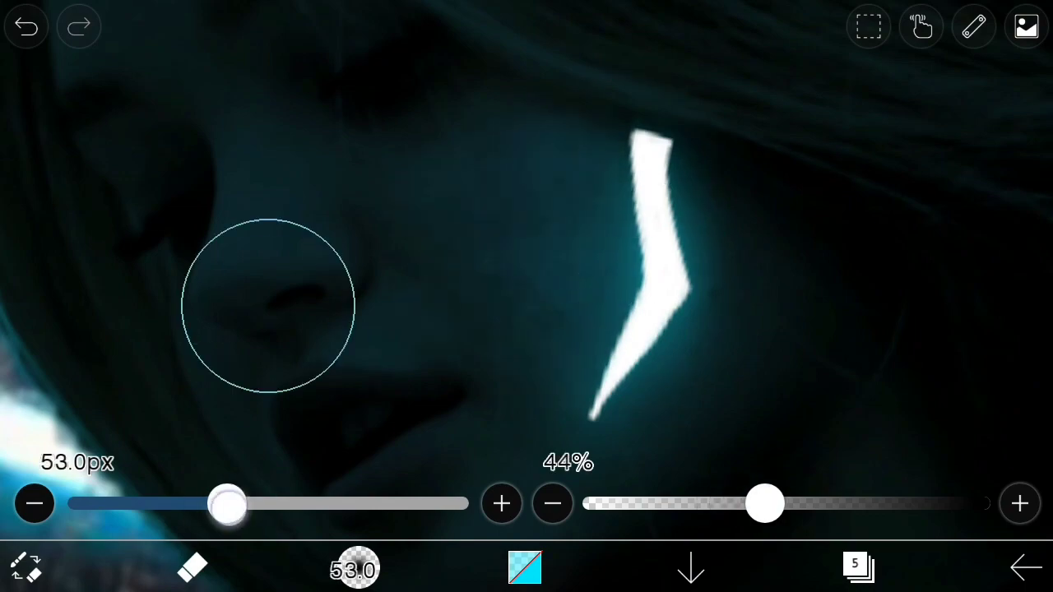
pyautogui.scroll(-5, 526, 272)
pyautogui.moveTo(225, 504)
pyautogui.mouseDown()
pyautogui.moveTo(252, 503)
pyautogui.moveTo(122, 504)
pyautogui.mouseUp()
pyautogui.scroll(-5, 526, 271)
pyautogui.scroll(10, 527, 271)
pyautogui.moveTo(765, 503)
pyautogui.mouseDown()
pyautogui.moveTo(827, 503)
pyautogui.moveTo(771, 503)
pyautogui.mouseUp()
pyautogui.scroll(-5, 527, 271)
pyautogui.moveTo(121, 503); pyautogui.dragTo(230, 504)
pyautogui.moveTo(771, 504); pyautogui.dragTo(735, 503)
pyautogui.moveTo(231, 503); pyautogui.dragTo(136, 503)
pyautogui.scroll(5, 526, 272)
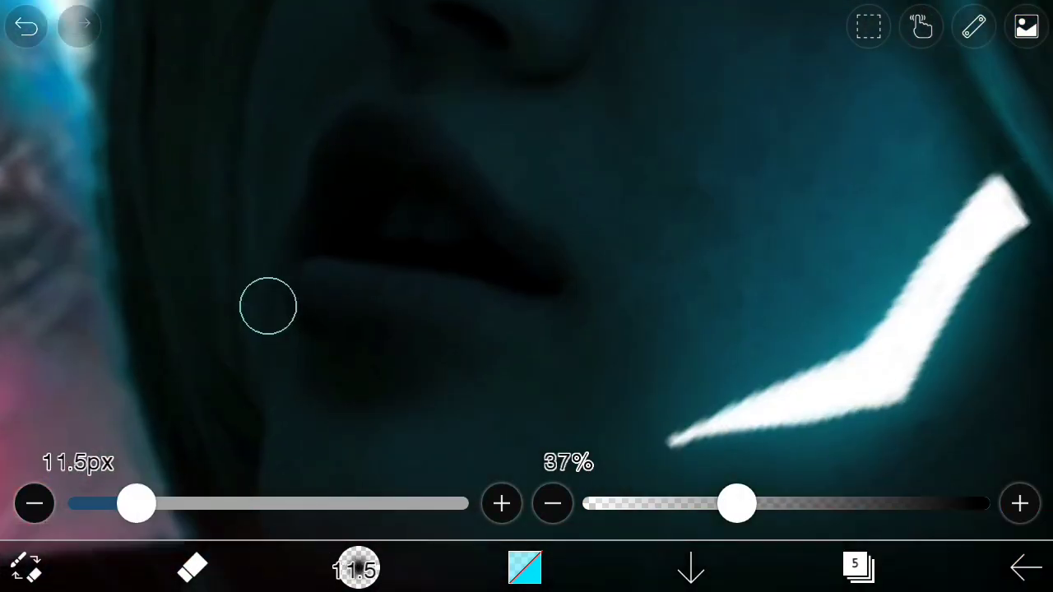
pyautogui.scroll(-5, 531, 218)
pyautogui.scroll(1, 582, 260)
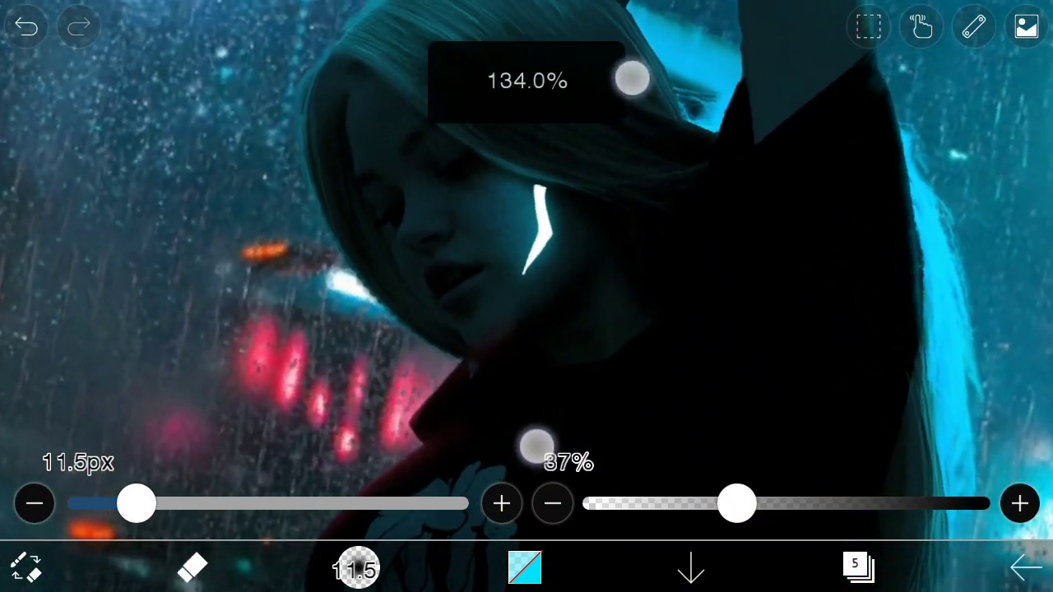
pyautogui.scroll(-5, 681, 231)
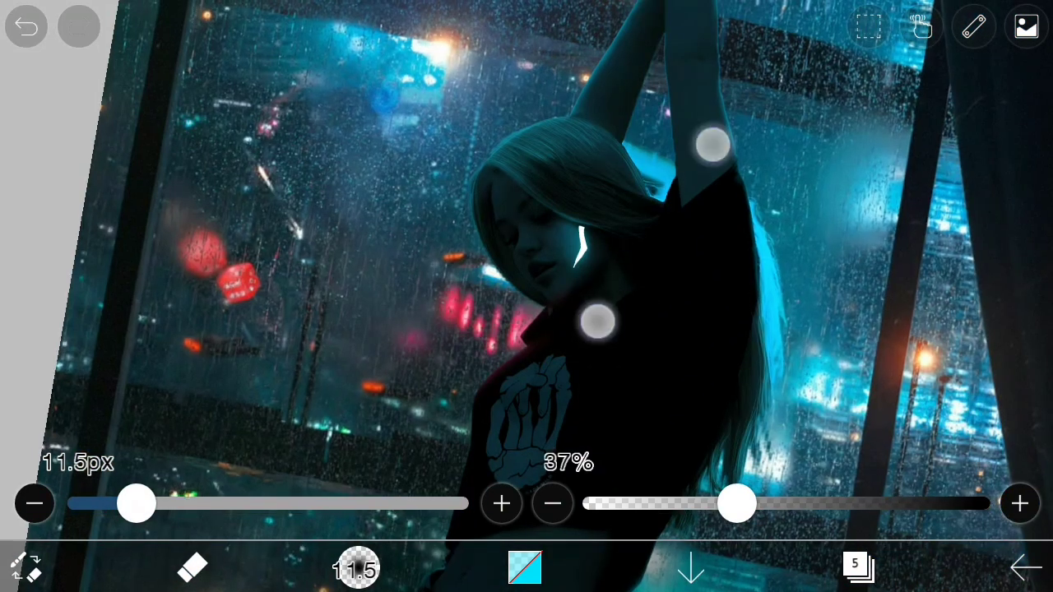
pyautogui.scroll(-3, 655, 230)
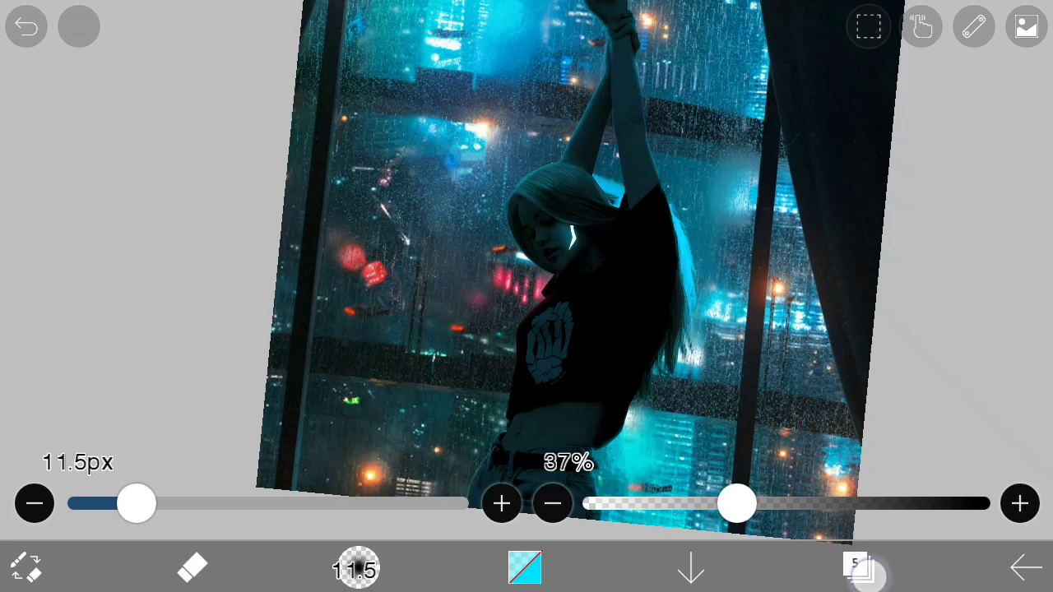
# On empty layer 9, switch back to painting and enlarge the brush for a broad glow.
pyautogui.click(864, 572)
pyautogui.moveTo(791, 142); pyautogui.dragTo(787, 301)
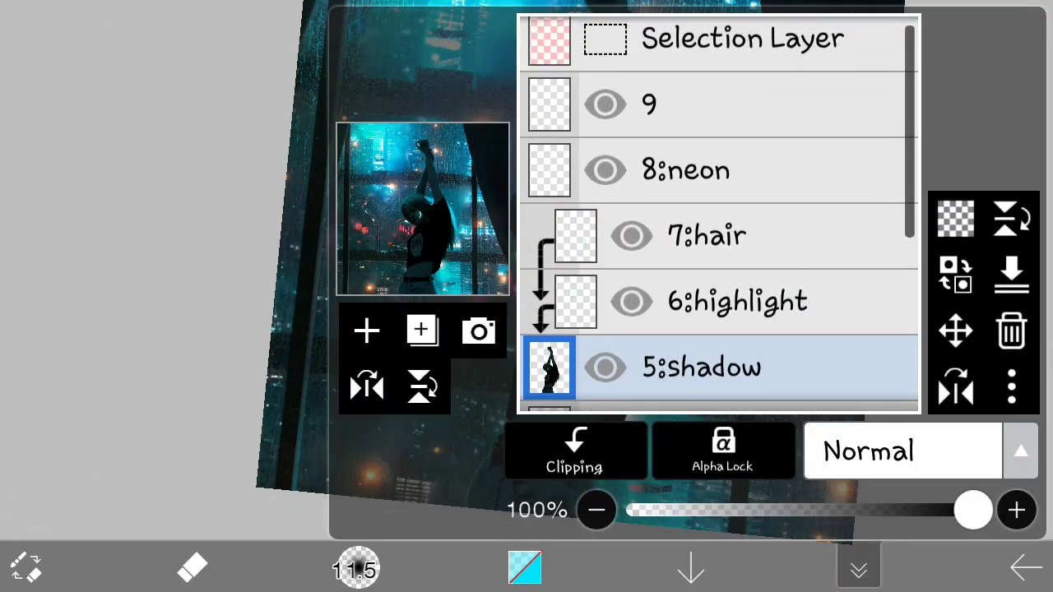
pyautogui.click(777, 126)
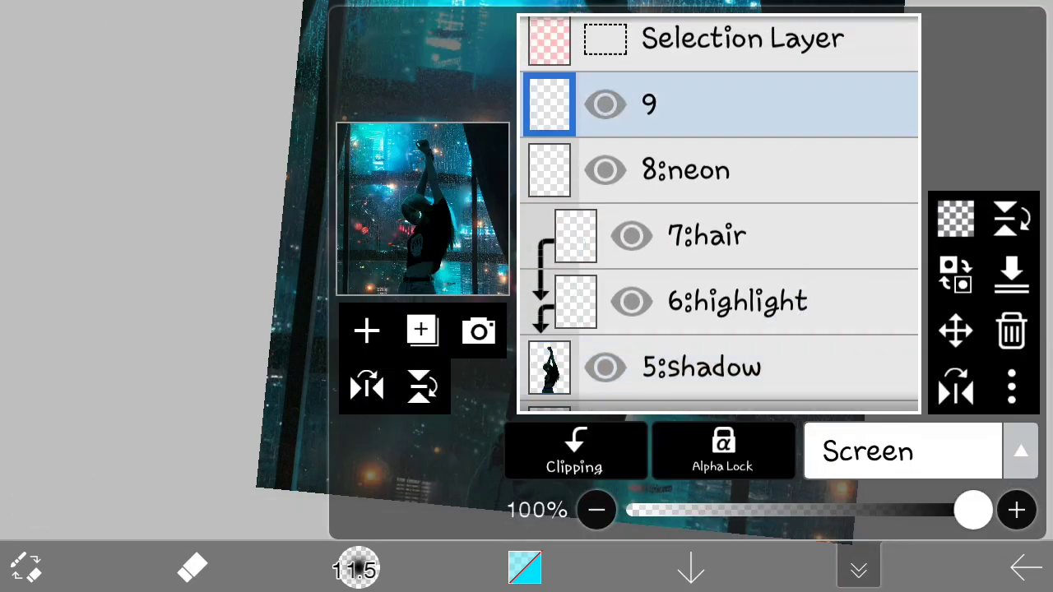
pyautogui.click(857, 567)
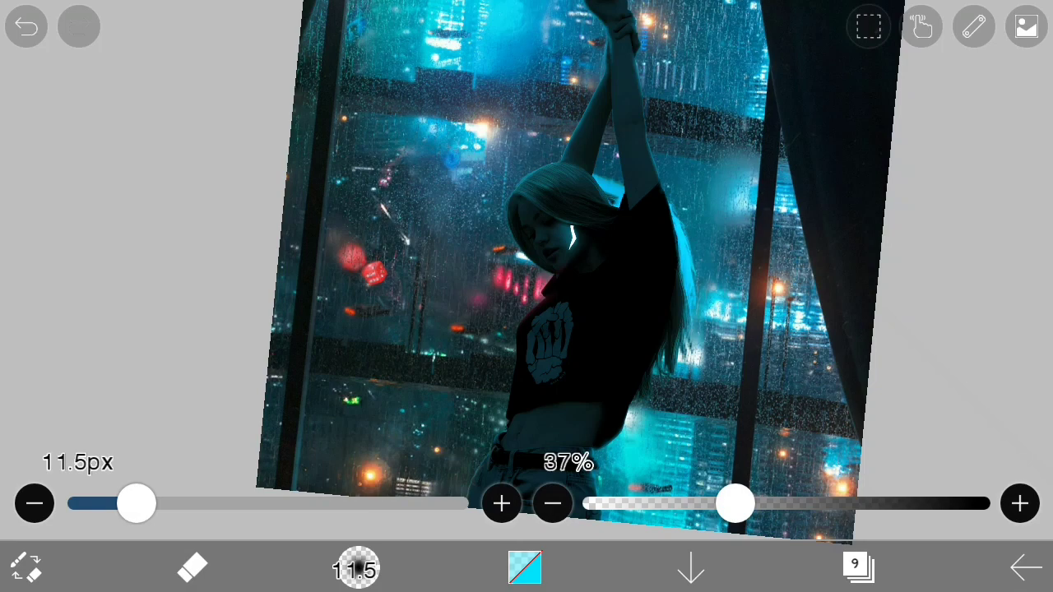
pyautogui.click(192, 568)
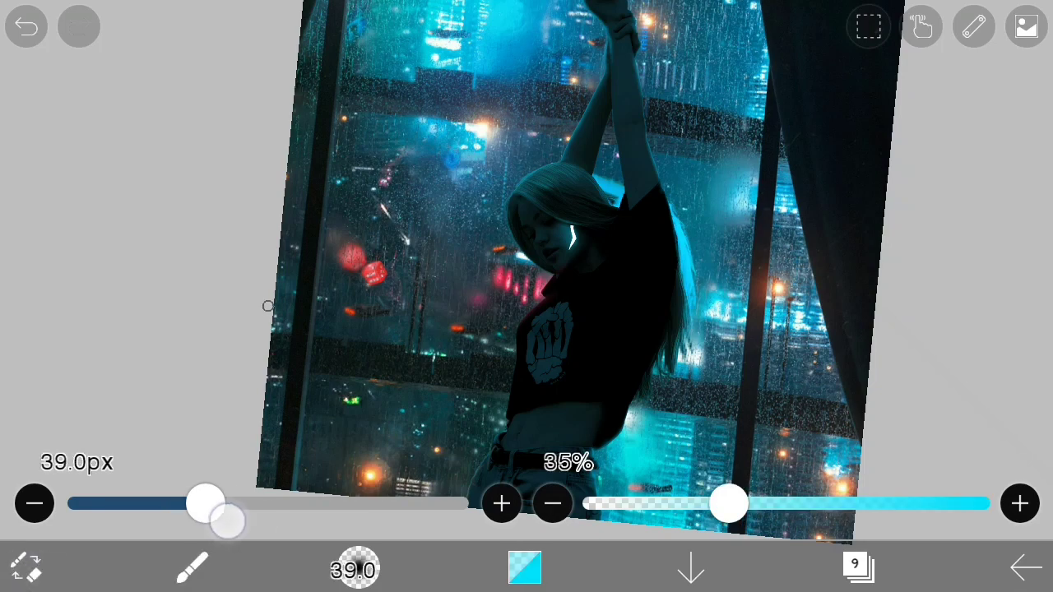
pyautogui.moveTo(227, 519)
pyautogui.mouseDown()
pyautogui.moveTo(322, 520)
pyautogui.moveTo(321, 504)
pyautogui.mouseUp()
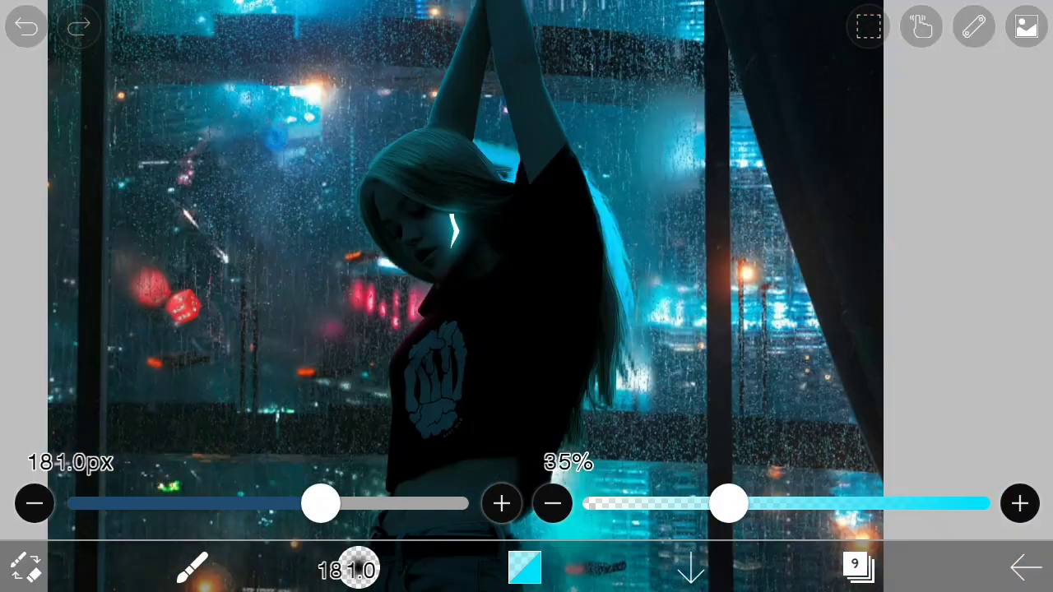
# Select the 5:shadow layer and zoom in on the face.
pyautogui.click(872, 567)
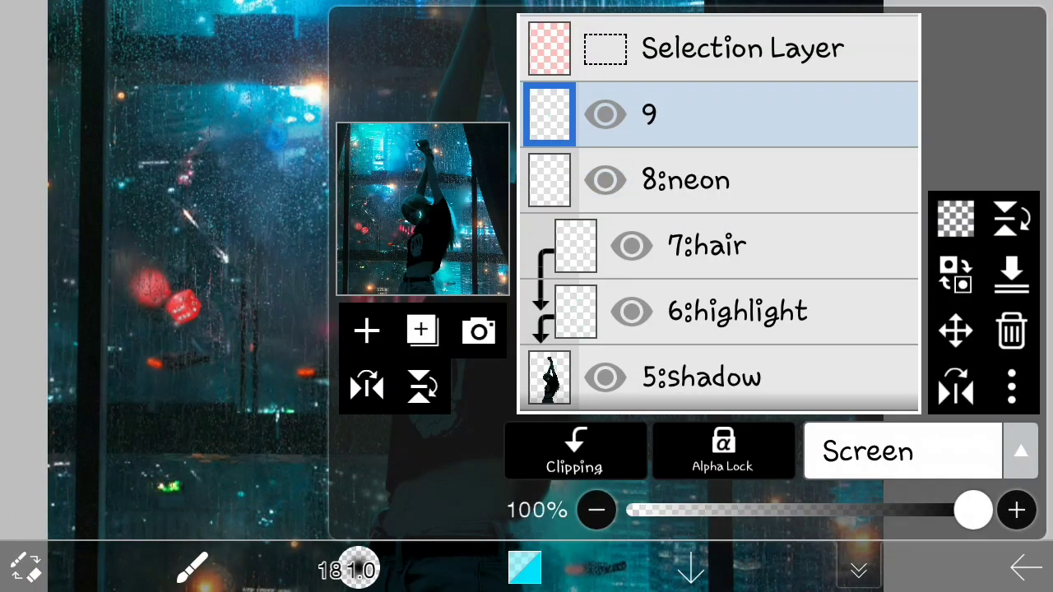
pyautogui.moveTo(794, 358); pyautogui.dragTo(795, 284)
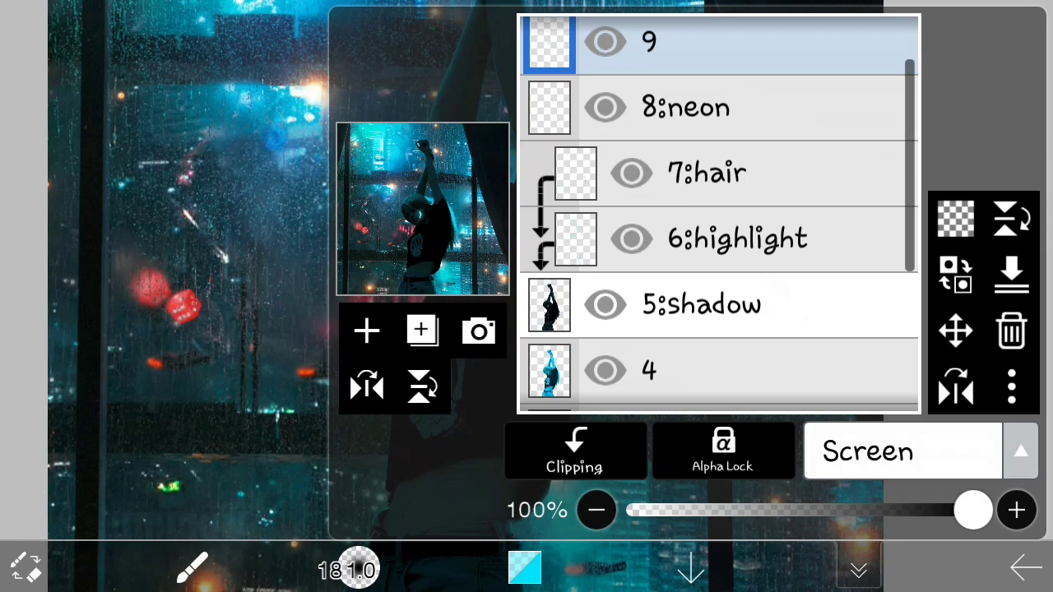
pyautogui.click(701, 304)
pyautogui.click(858, 568)
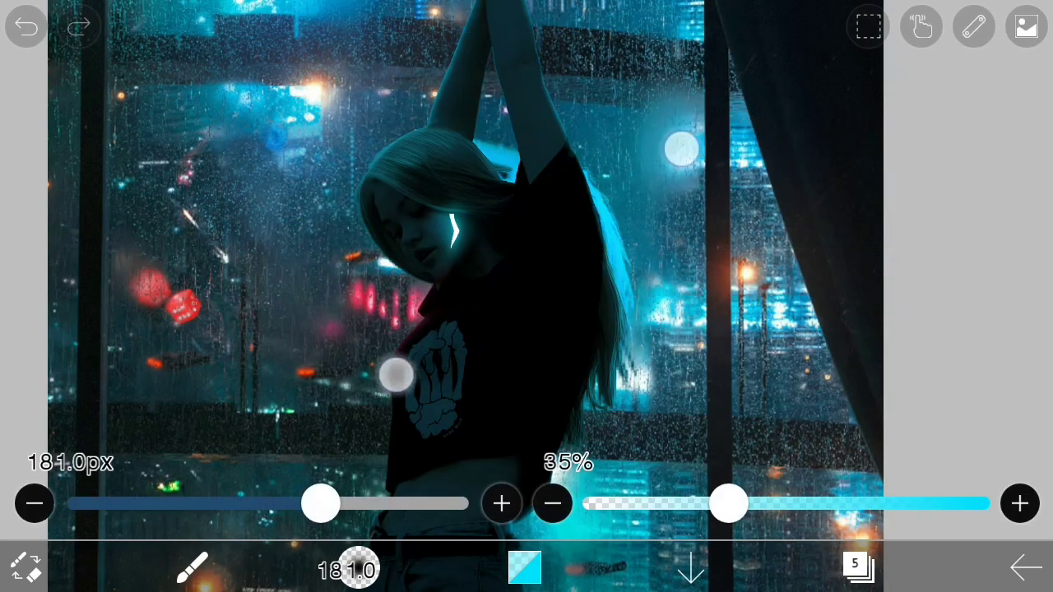
pyautogui.scroll(5, 539, 262)
# Undo the trial eraser stroke so the cheek slash keeps its cyan glow.
pyautogui.click(29, 568)
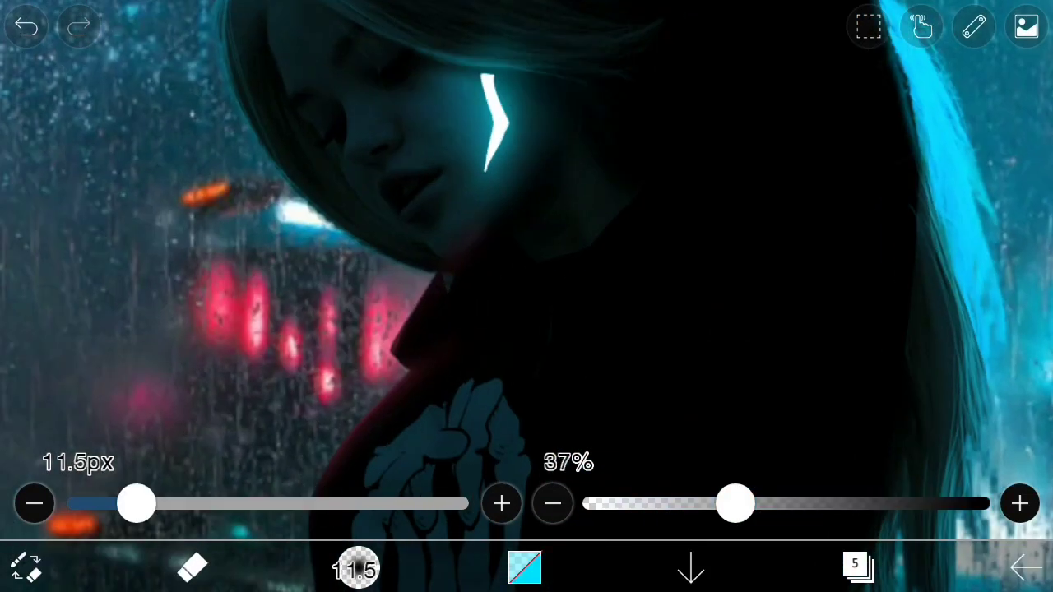
pyautogui.scroll(5, 469, 175)
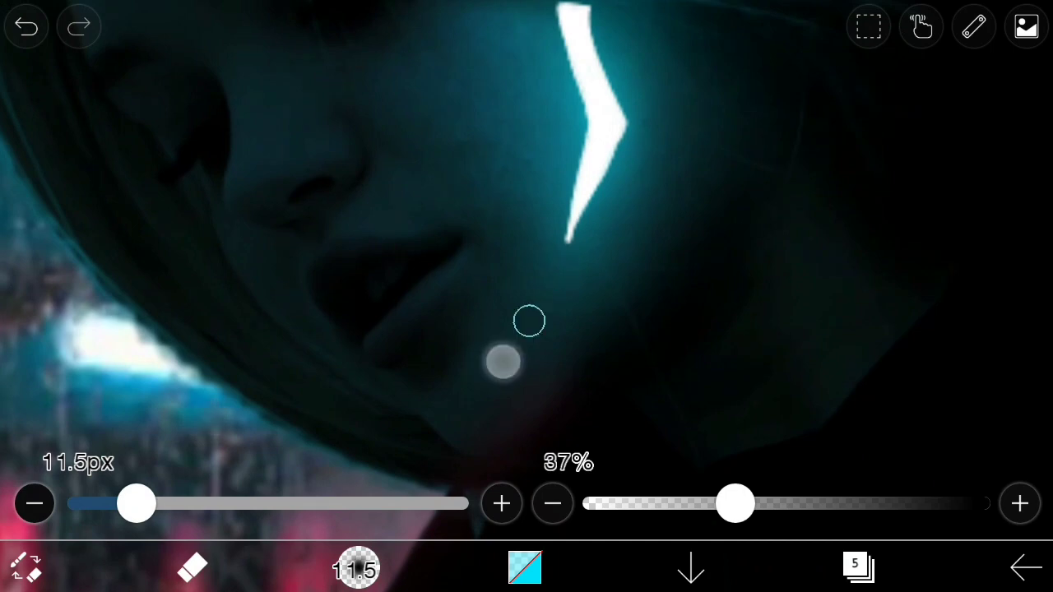
pyautogui.hotkey('ctrl', 'z')
pyautogui.scroll(-3, 648, 251)
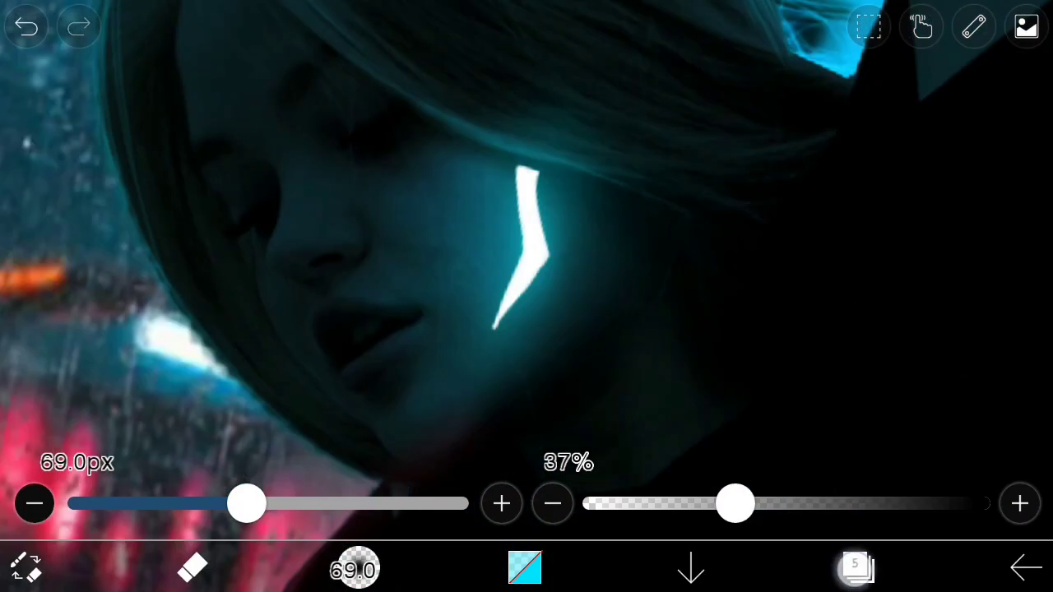
# Select layer 9 and switch back to the brush, shrunk to about 37 px.
pyautogui.click(858, 568)
pyautogui.moveTo(744, 214); pyautogui.dragTo(745, 237)
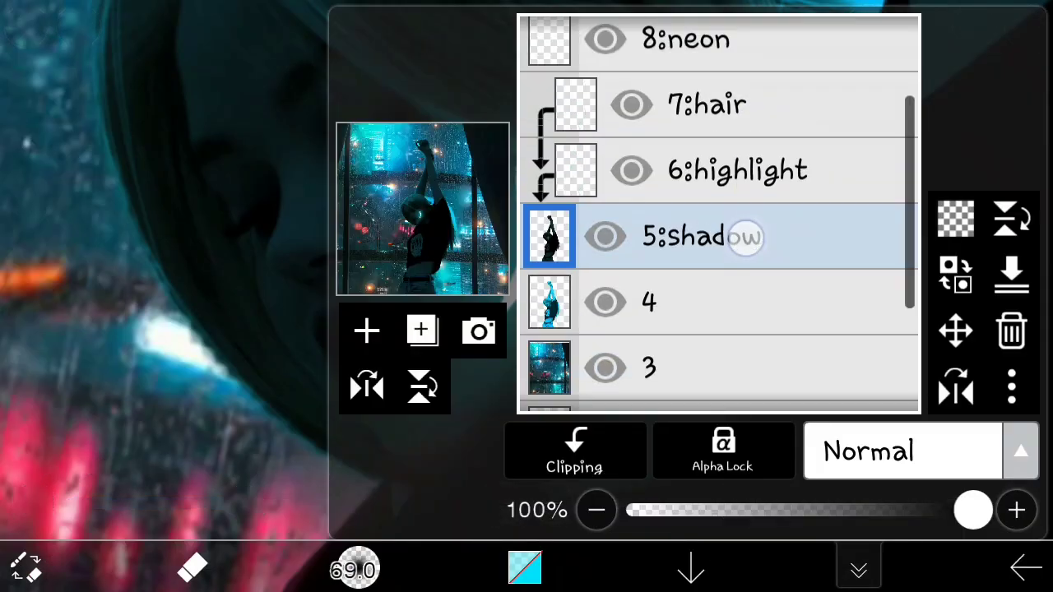
pyautogui.scroll(3, 744, 237)
pyautogui.click(715, 105)
pyautogui.click(858, 567)
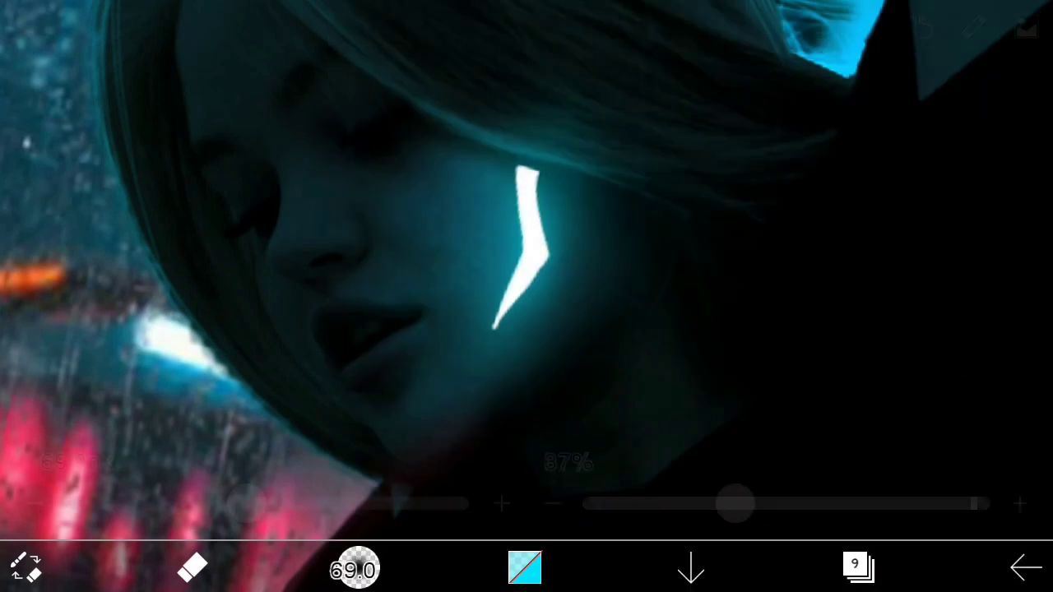
pyautogui.click(192, 567)
pyautogui.moveTo(325, 509); pyautogui.dragTo(209, 509)
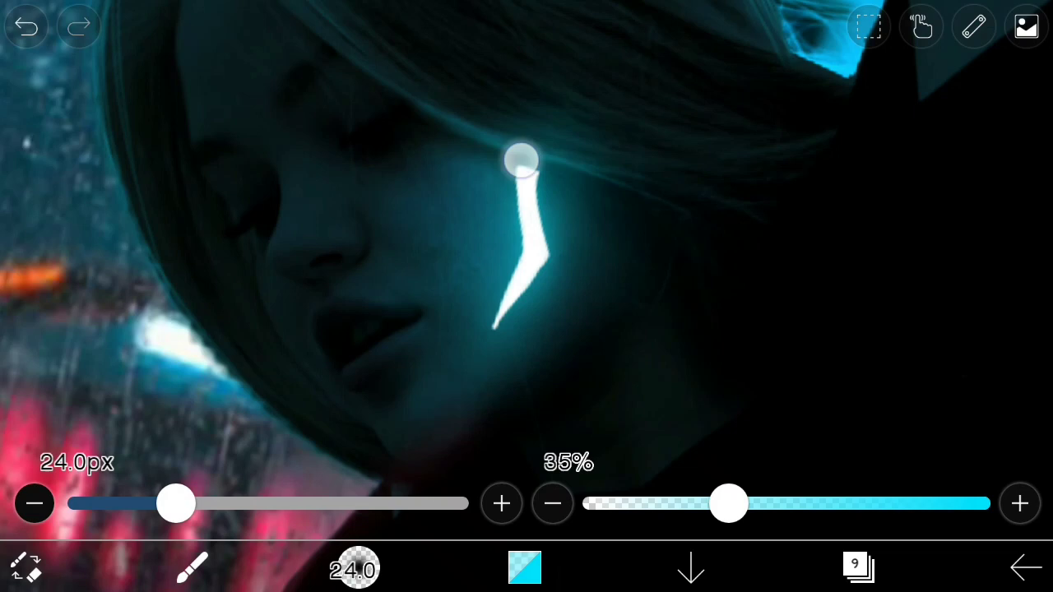
pyautogui.scroll(3, 712, 239)
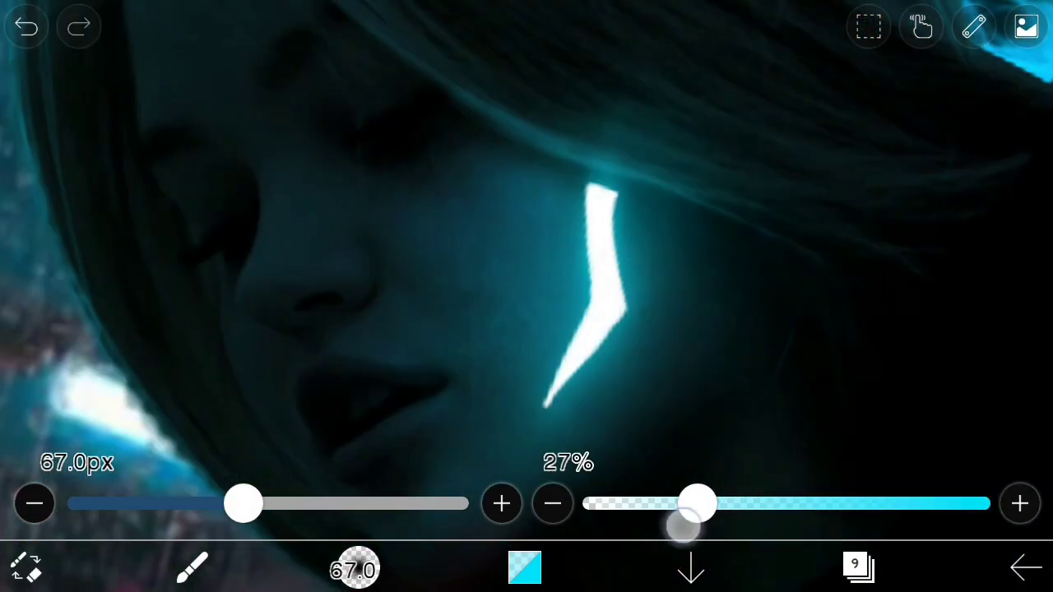
pyautogui.scroll(-5, 526, 272)
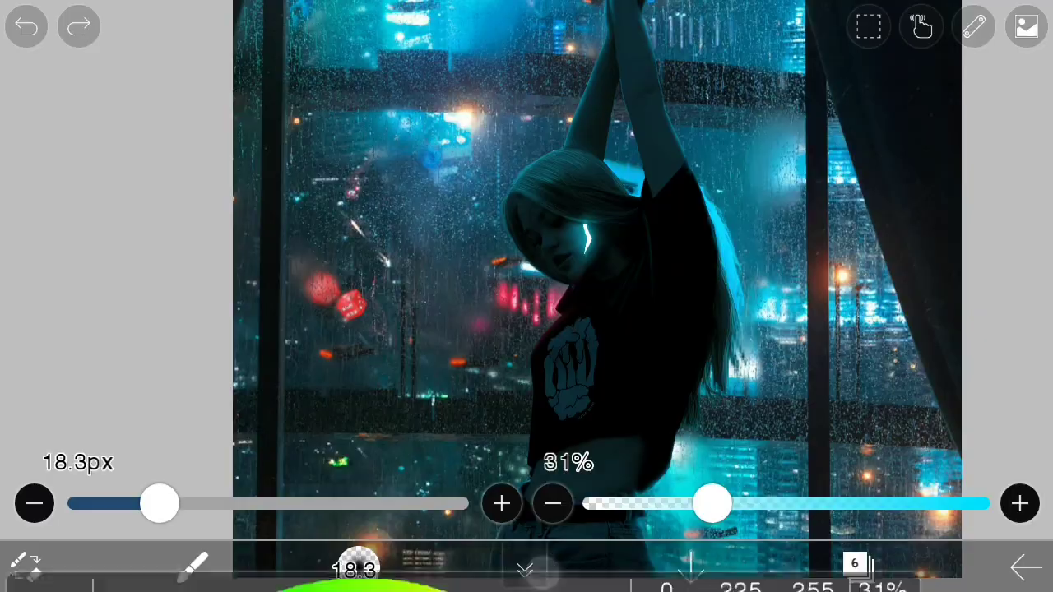
# Set the drawing colour to pure black and select the 5:shadow layer.
pyautogui.click(525, 567)
pyautogui.moveTo(516, 273); pyautogui.dragTo(362, 483)
pyautogui.click(524, 567)
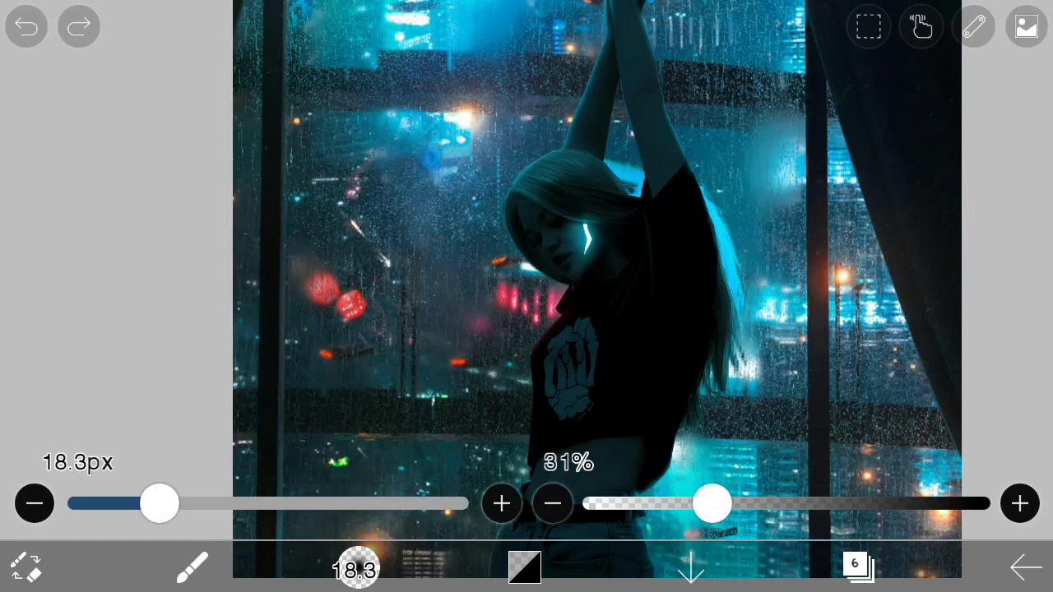
pyautogui.click(855, 566)
pyautogui.click(724, 279)
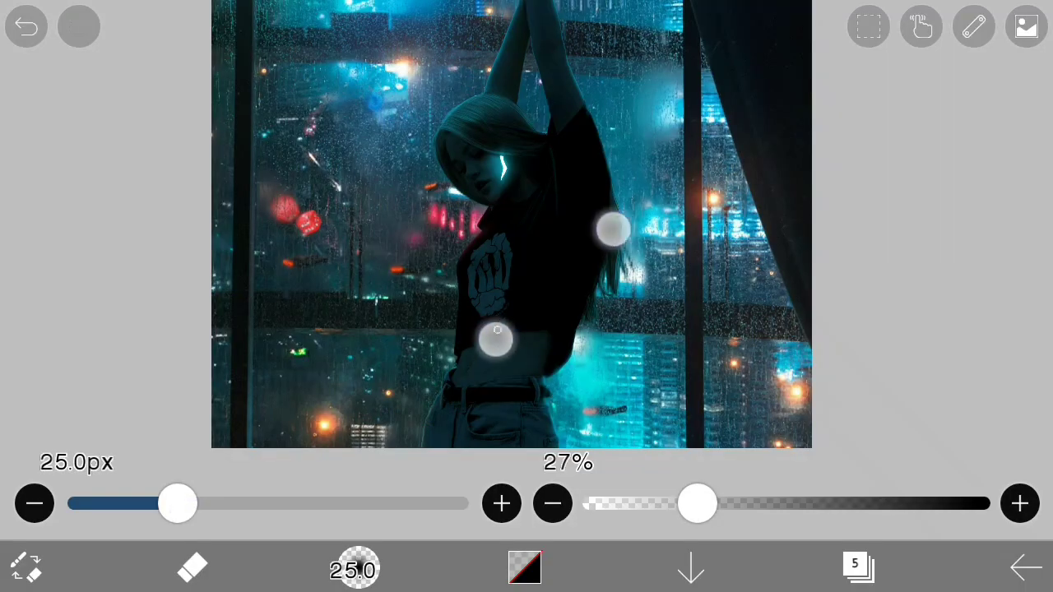
# Zoom on the shirt and erase the 5:shadow layer to reveal the glowing skeleton print.
pyautogui.scroll(5, 554, 283)
pyautogui.scroll(5, 486, 291)
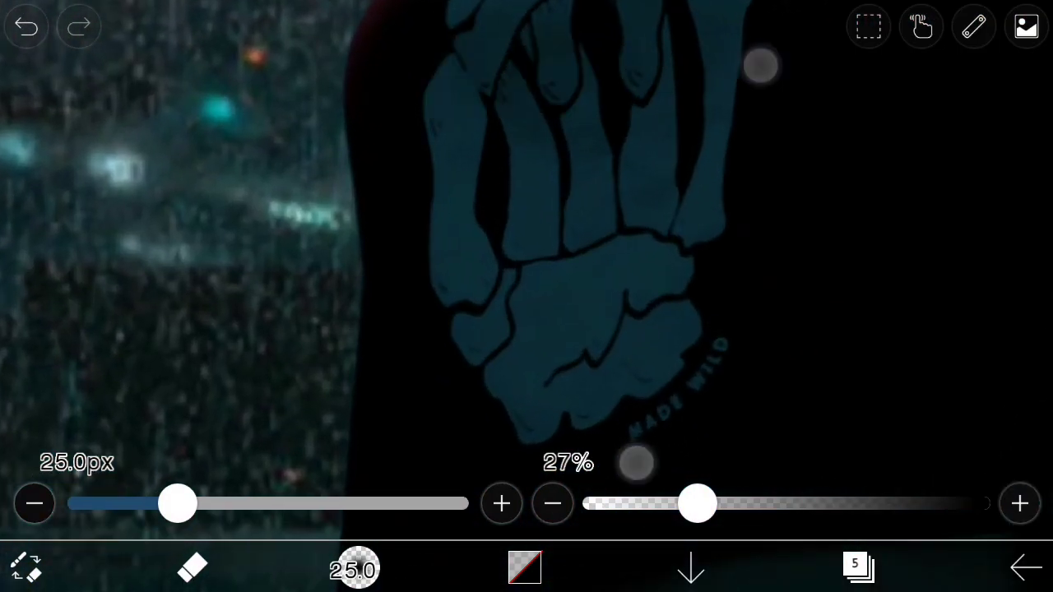
pyautogui.scroll(3, 559, 210)
pyautogui.click(859, 568)
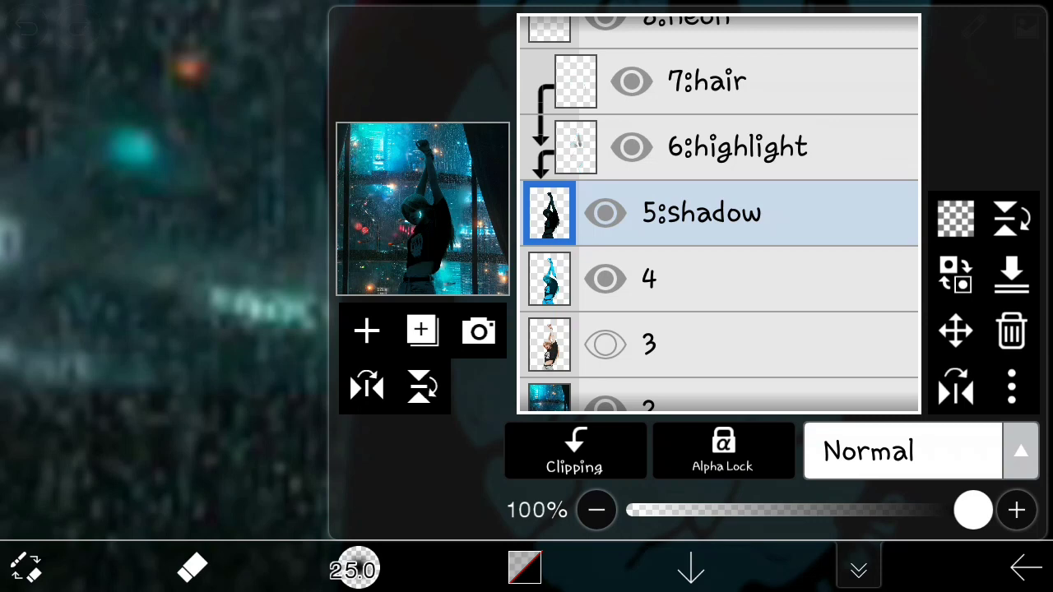
pyautogui.click(859, 567)
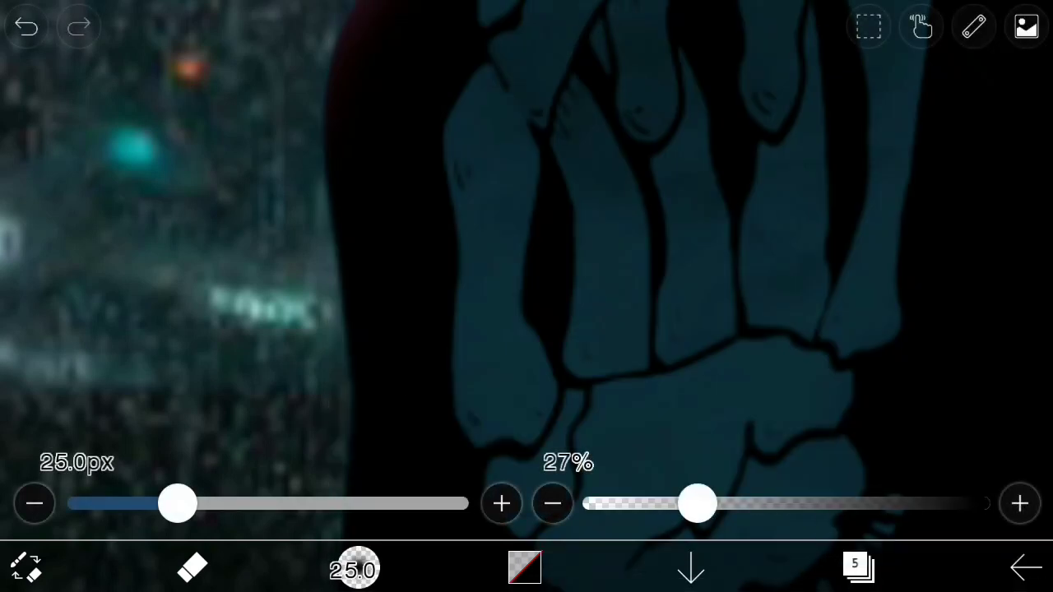
pyautogui.click(480, 315)
pyautogui.click(494, 323)
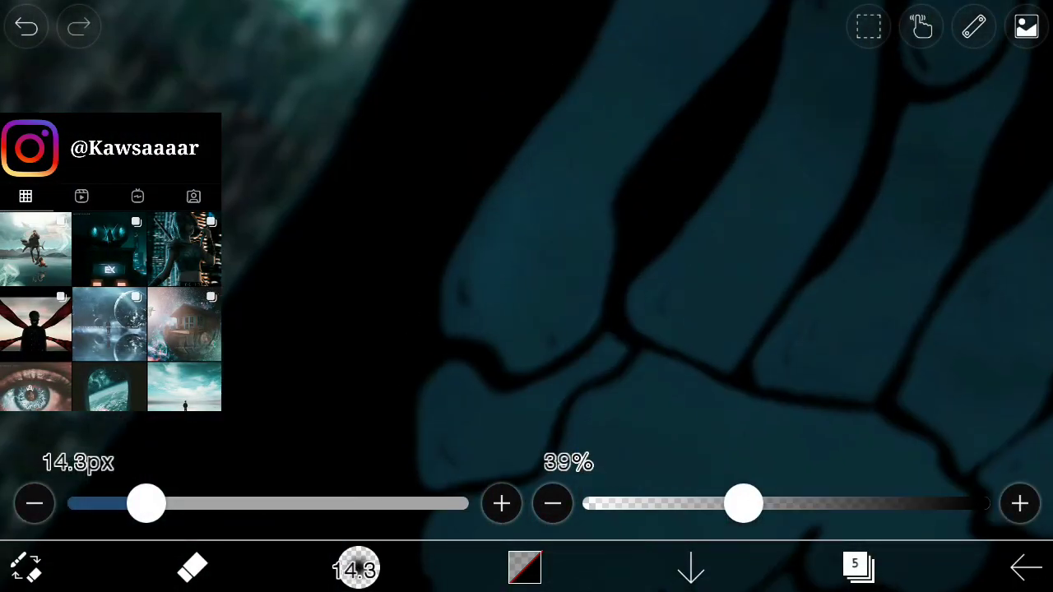
# Bring in the spaceship image and begin positioning and scaling it over the city.
pyautogui.scroll(5, 696, 300)
pyautogui.scroll(3, 543, 354)
pyautogui.scroll(-3, 422, 314)
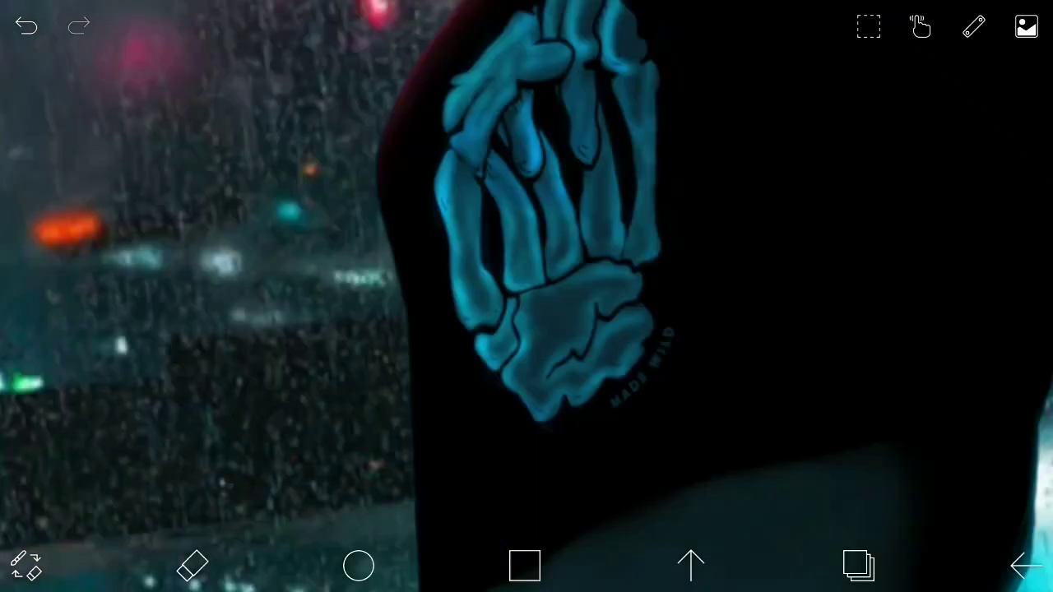
pyautogui.scroll(-3, 691, 301)
pyautogui.scroll(-3, 691, 301)
pyautogui.scroll(5, 735, 171)
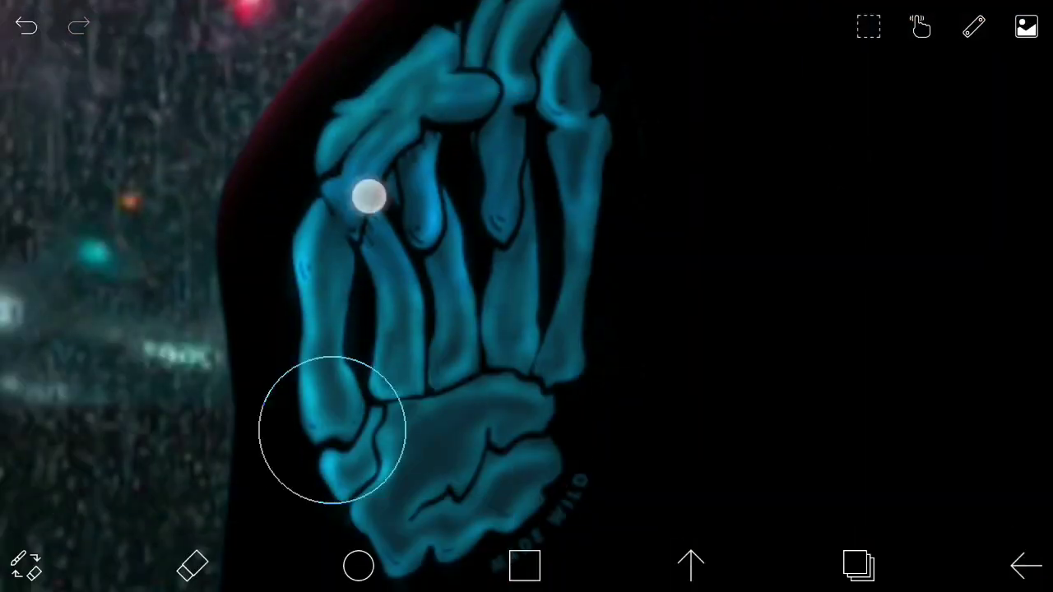
pyautogui.click(470, 548)
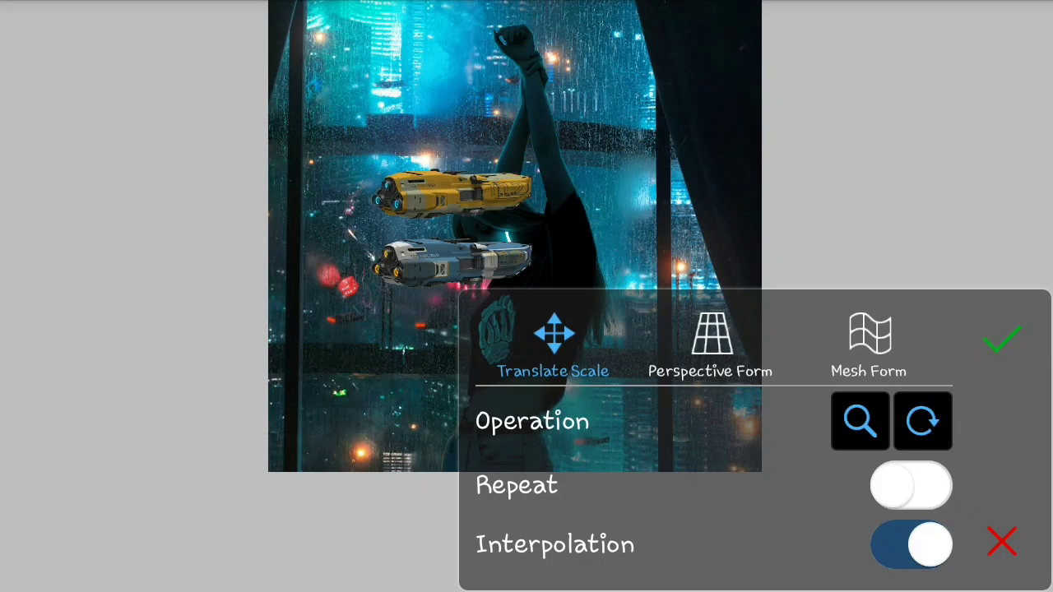
# Confirm the spaceships' placement and fade layer 10 to 45% opacity.
pyautogui.click(1000, 349)
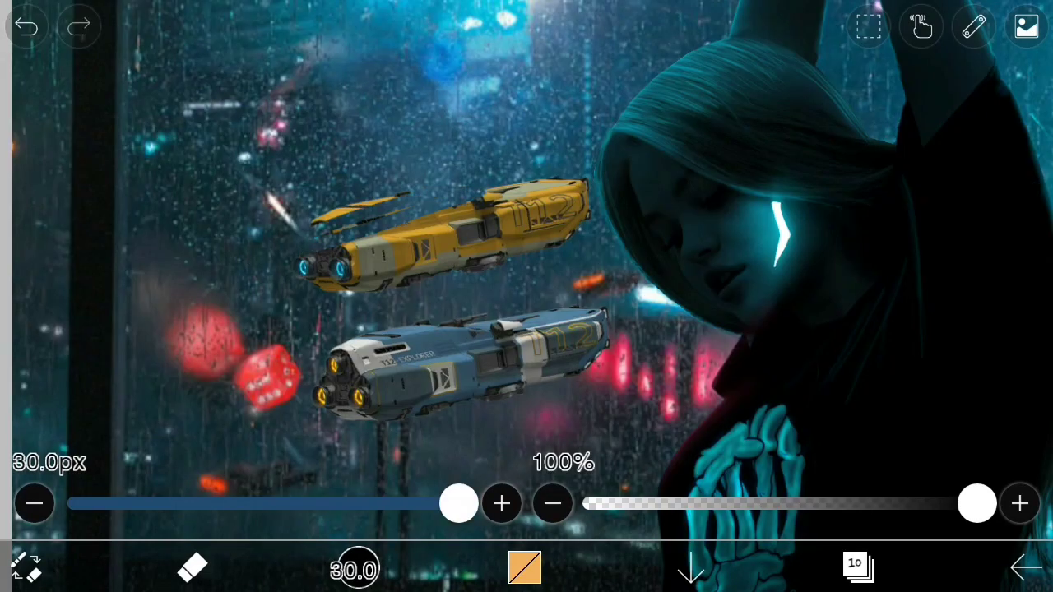
pyautogui.click(858, 567)
pyautogui.moveTo(971, 510); pyautogui.dragTo(759, 532)
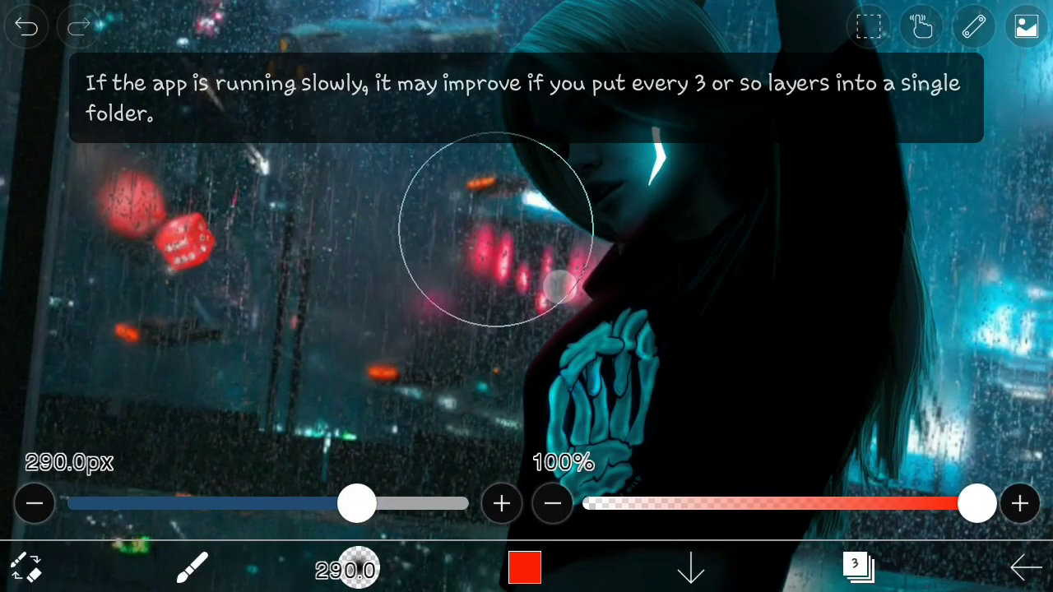
# Enlarge the brush to 717 px for painting wide red glows.
pyautogui.moveTo(359, 504); pyautogui.dragTo(431, 503)
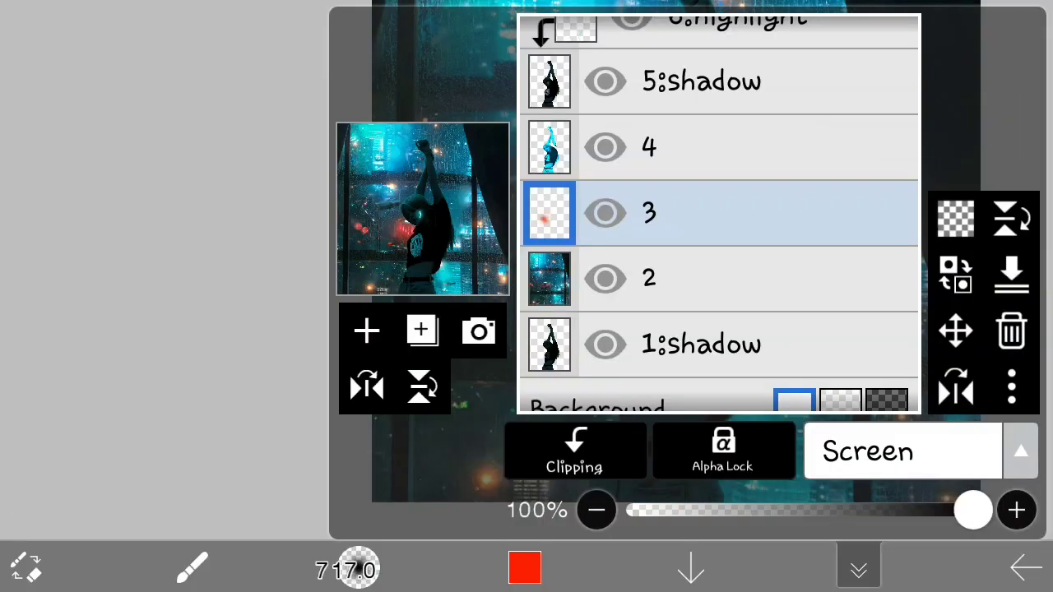